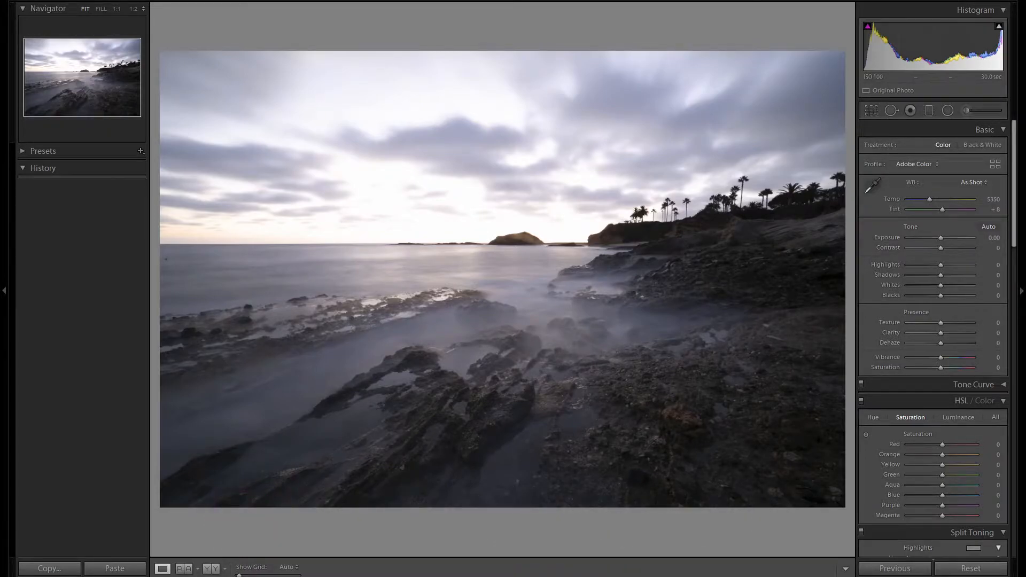
Enable Constrain Crop and set the Transform rotation to +0.4 to level the horizon
scroll(944, 402, down, 10)
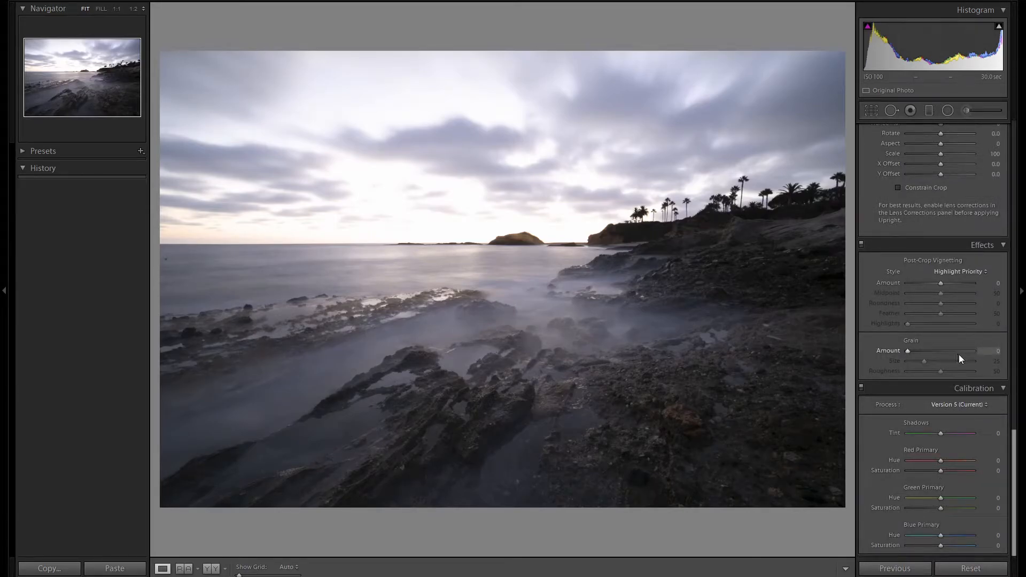
scroll(959, 354, up, 2)
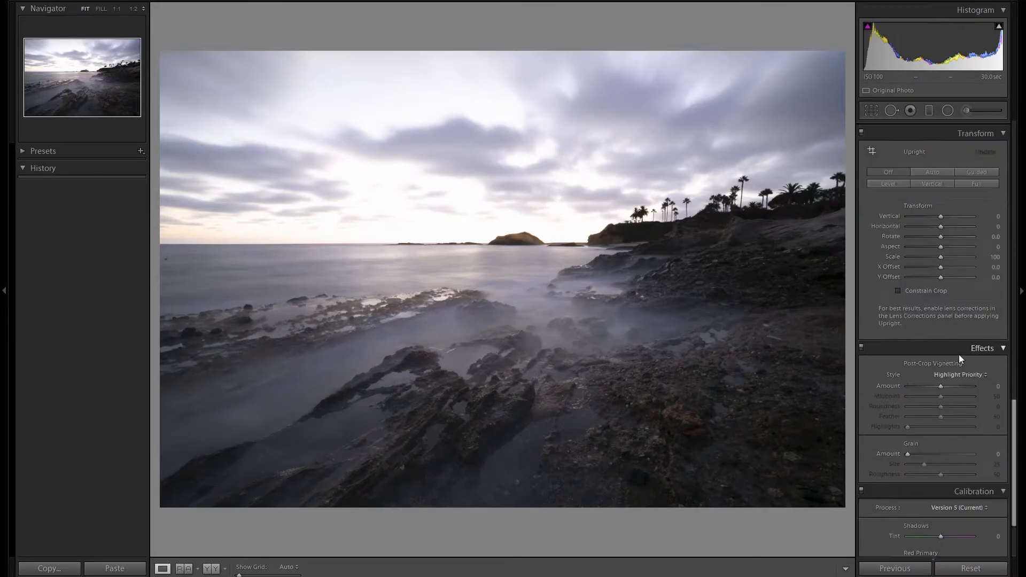
click(937, 293)
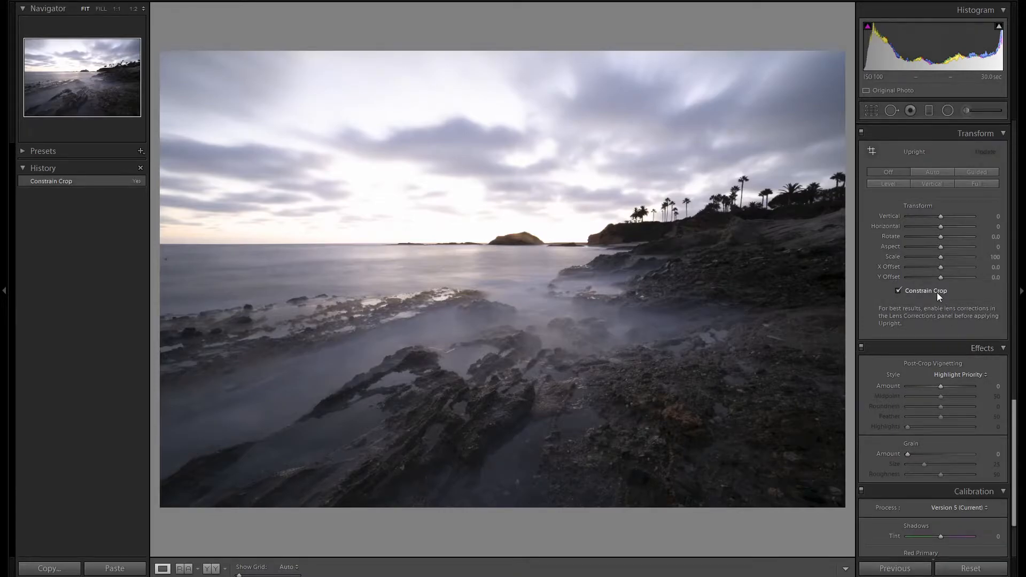
click(426, 244)
drag(947, 240, 941, 237)
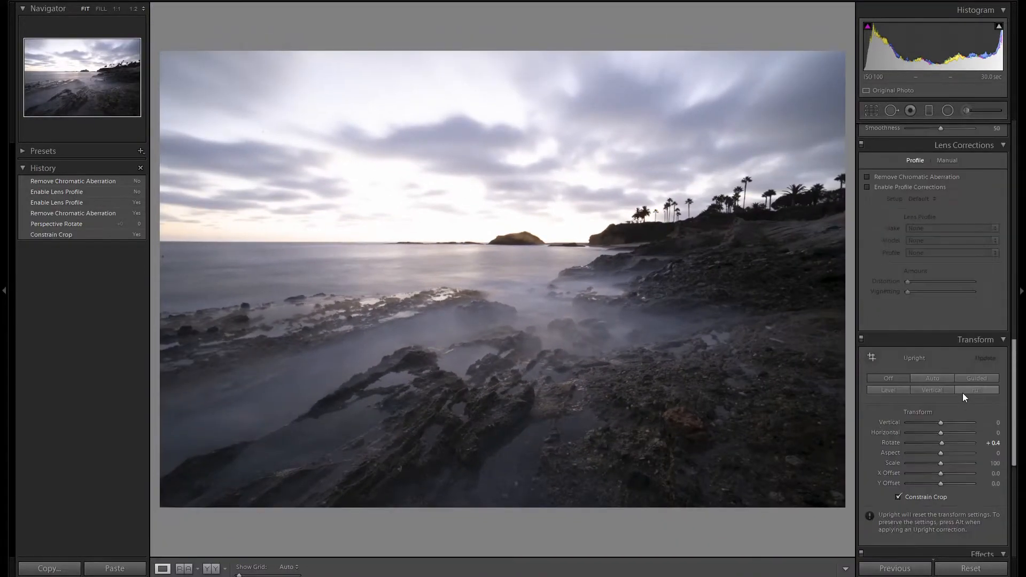
Turn on Remove Chromatic Aberration in the lens corrections
scroll(963, 392, up, 3)
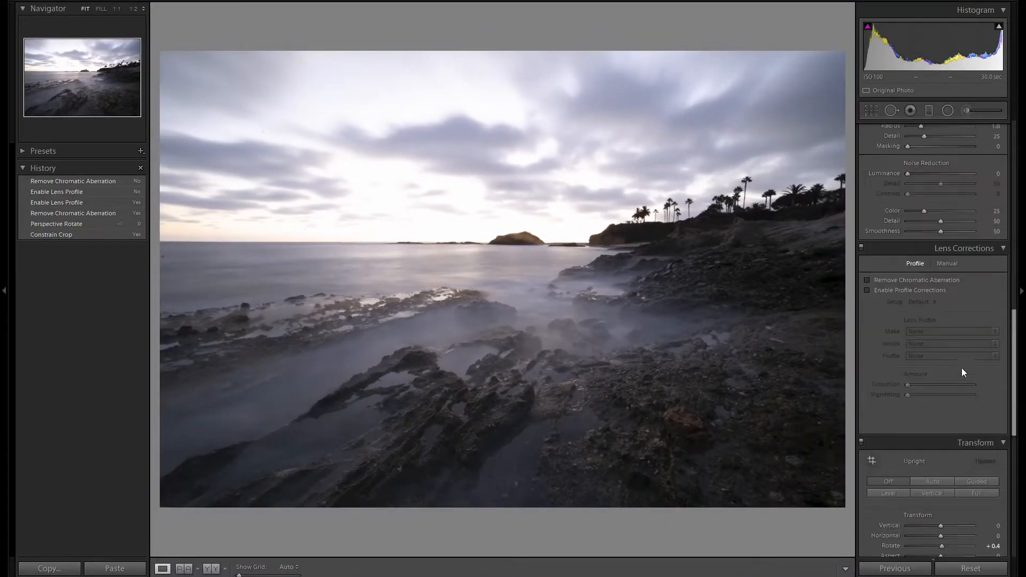
click(935, 287)
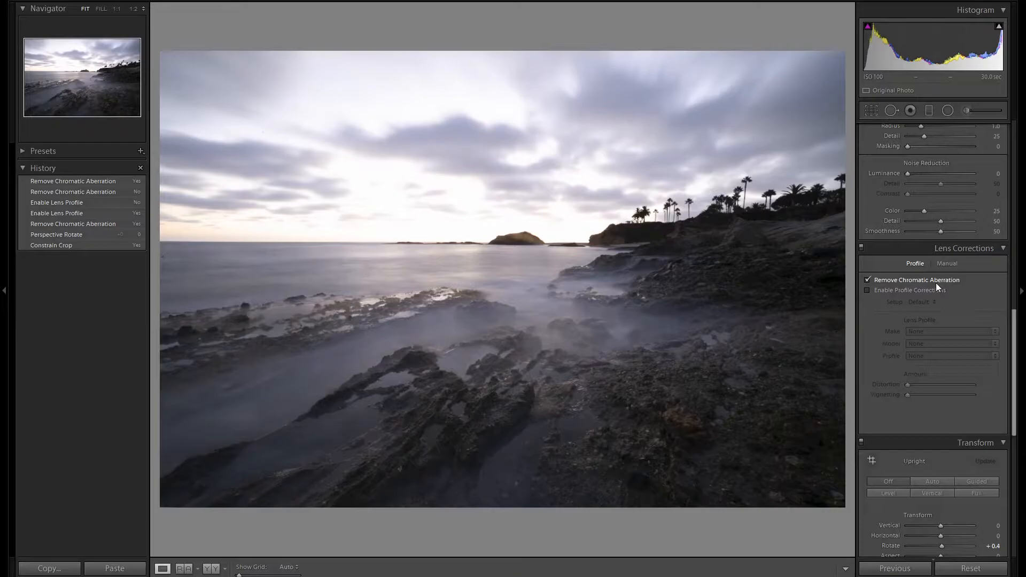
Try profile corrections with Canon as the lens make, and disable the profile corrections again
click(932, 292)
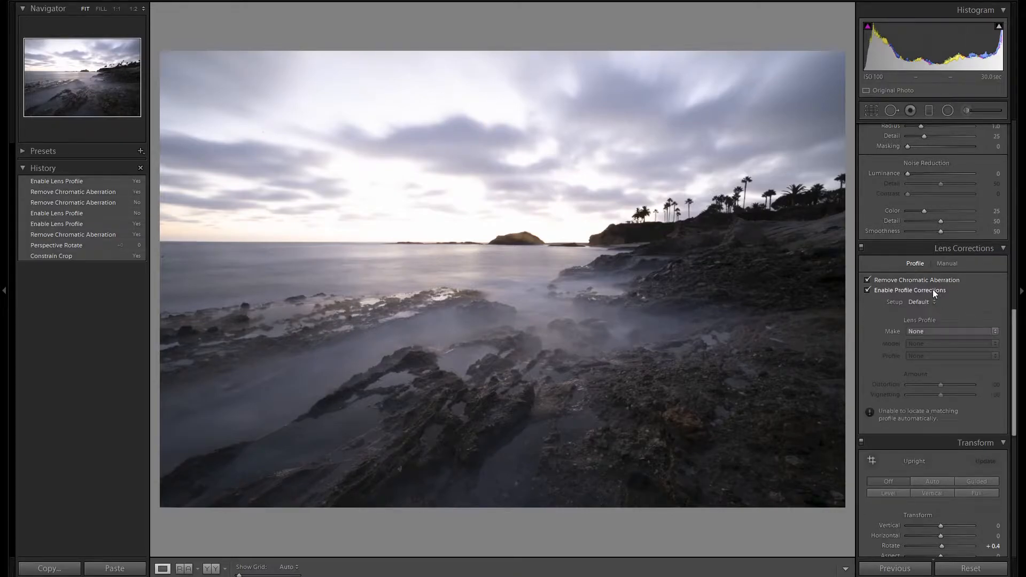
click(917, 332)
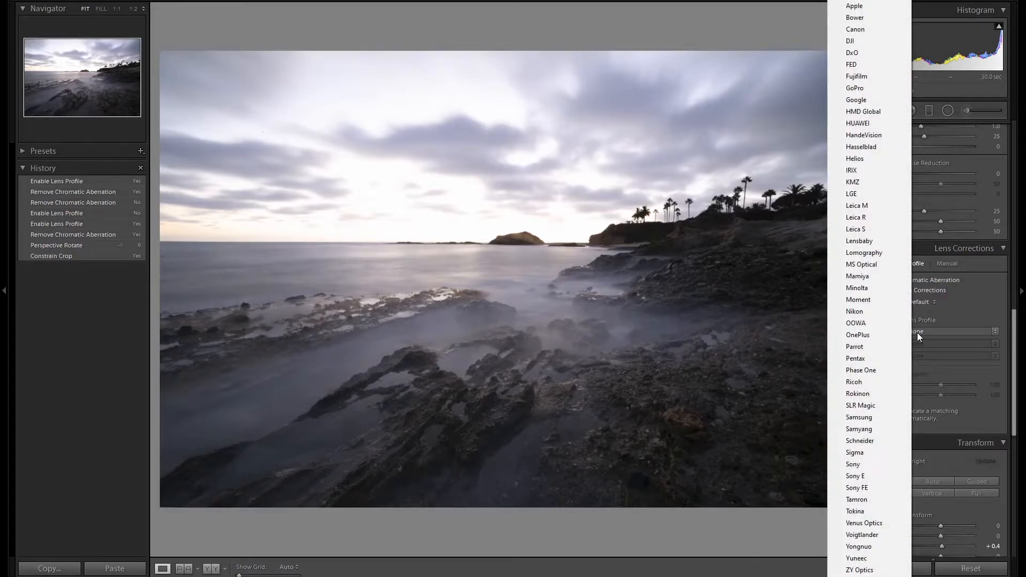
click(894, 31)
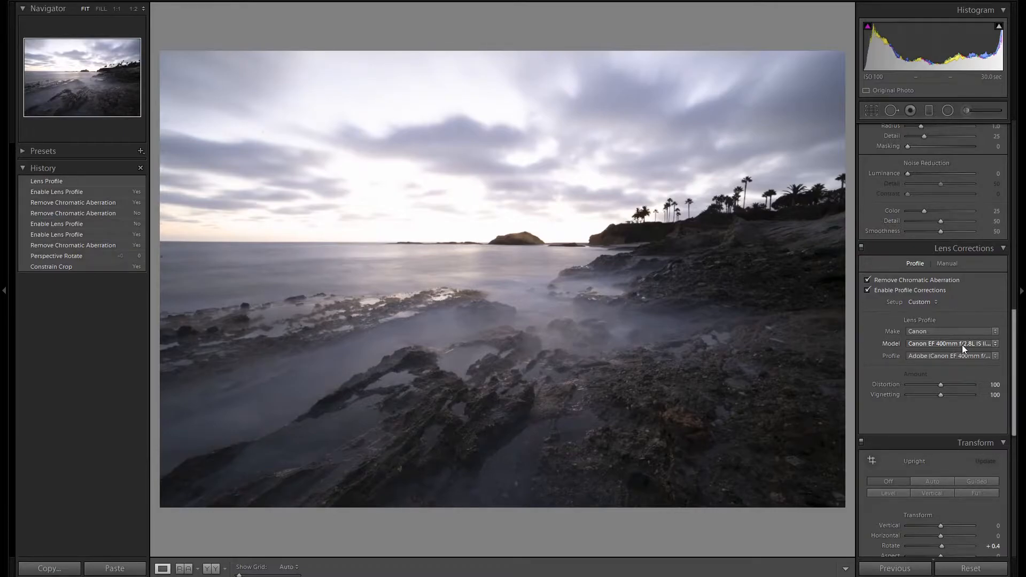
click(866, 291)
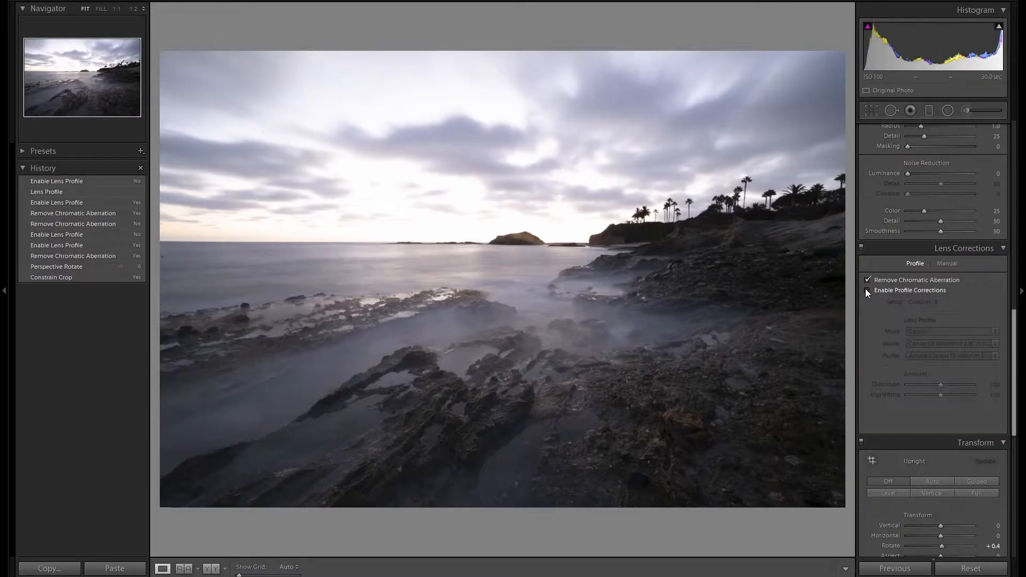
Set the sharpening amount to 100 and the sharpening masking to 50
scroll(865, 289, up, 5)
click(993, 322)
text(100)
key(Return)
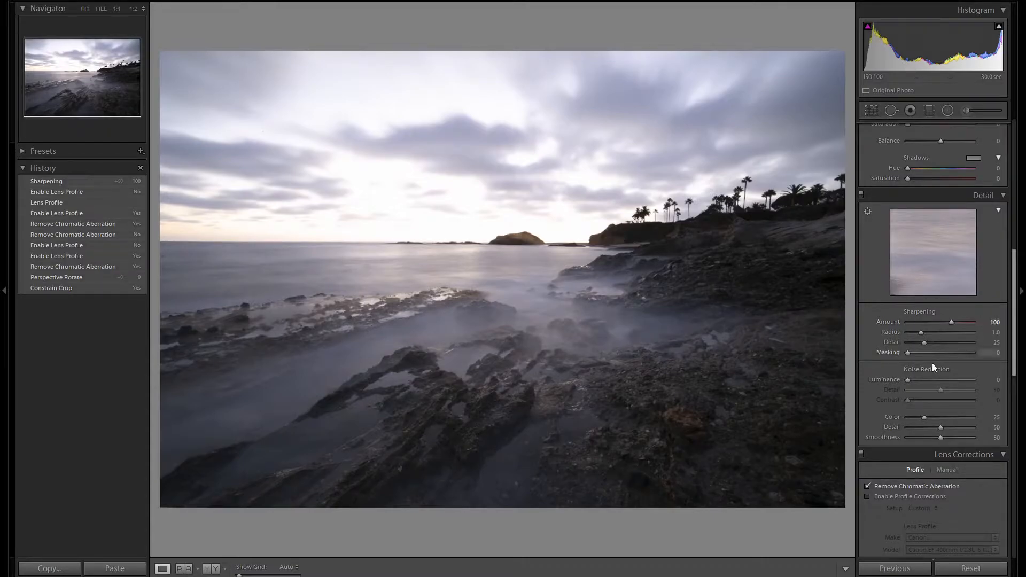
alt+click(906, 355)
drag(906, 354, 939, 355)
Lower the photo's highlights to -100 in the basic tone adjustments
scroll(971, 331, up, 8)
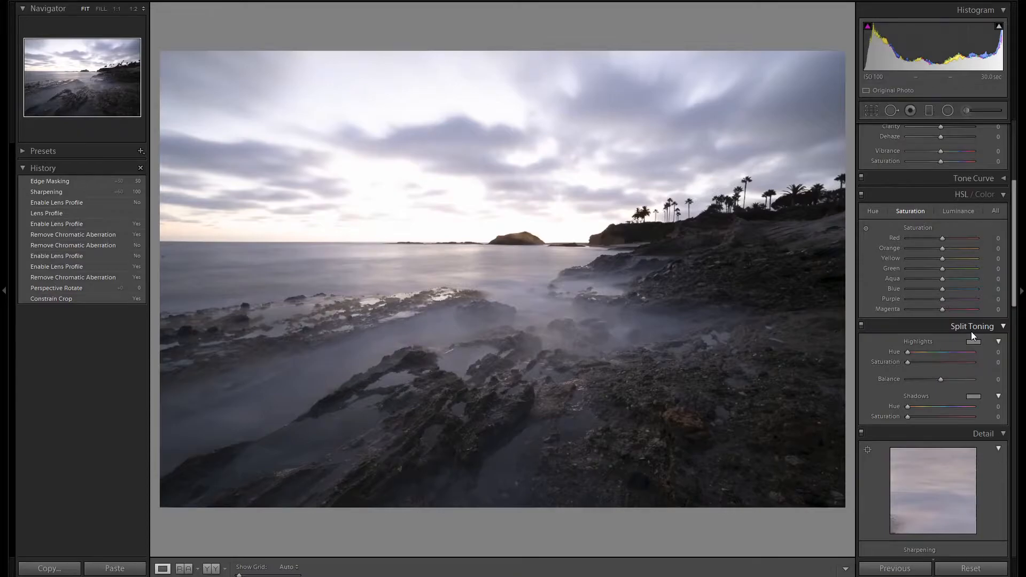
scroll(970, 331, up, 4)
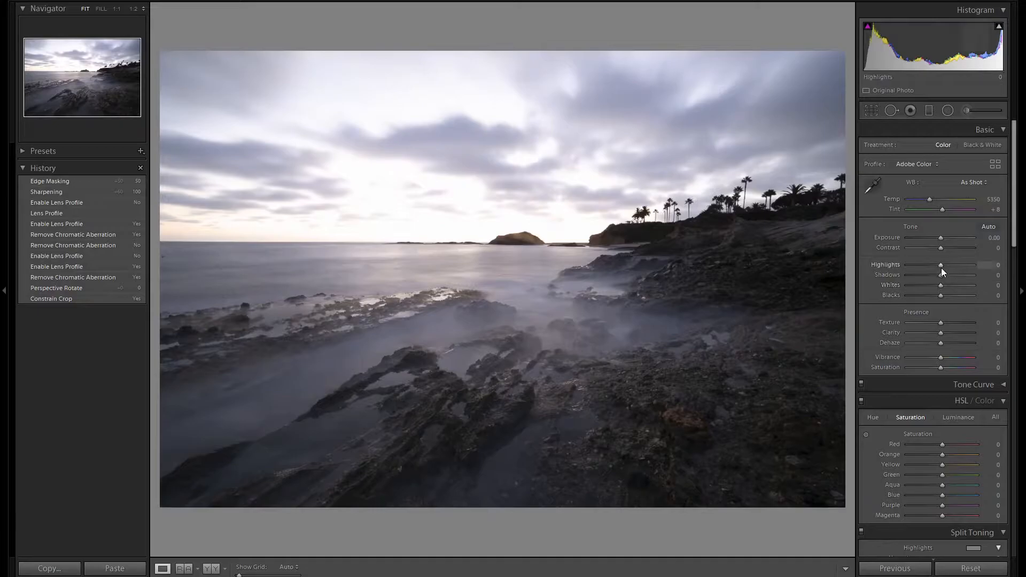
key(Down)
key(Down)
key(Down)
key(Down)
key(Down)
key(Down)
key(Down)
key(Down)
key(Down)
key(Down)
key(Down)
key(Down)
key(Down)
key(Down)
key(Down)
key(Down)
key(Down)
key(Down)
key(Down)
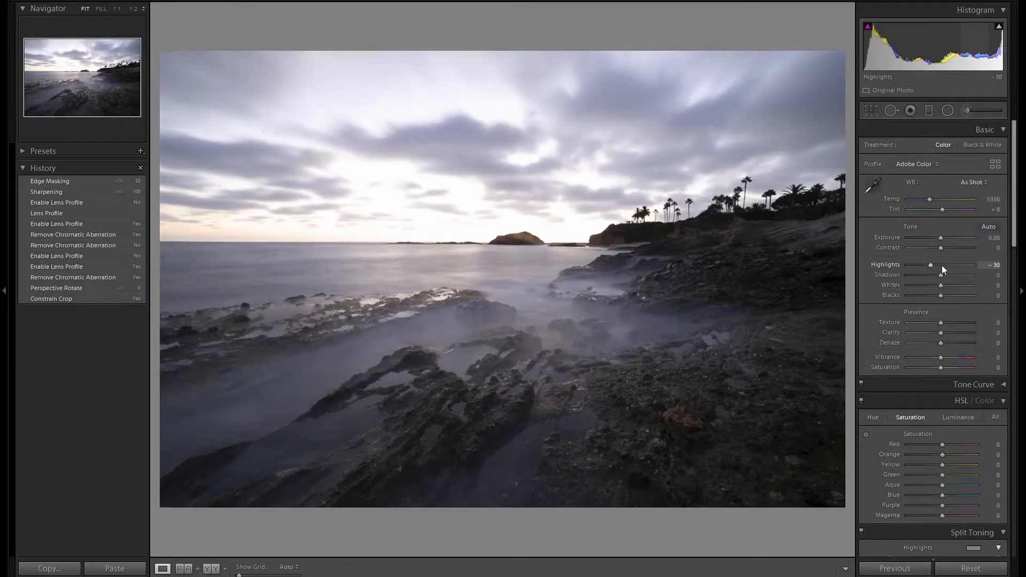
key(Down)
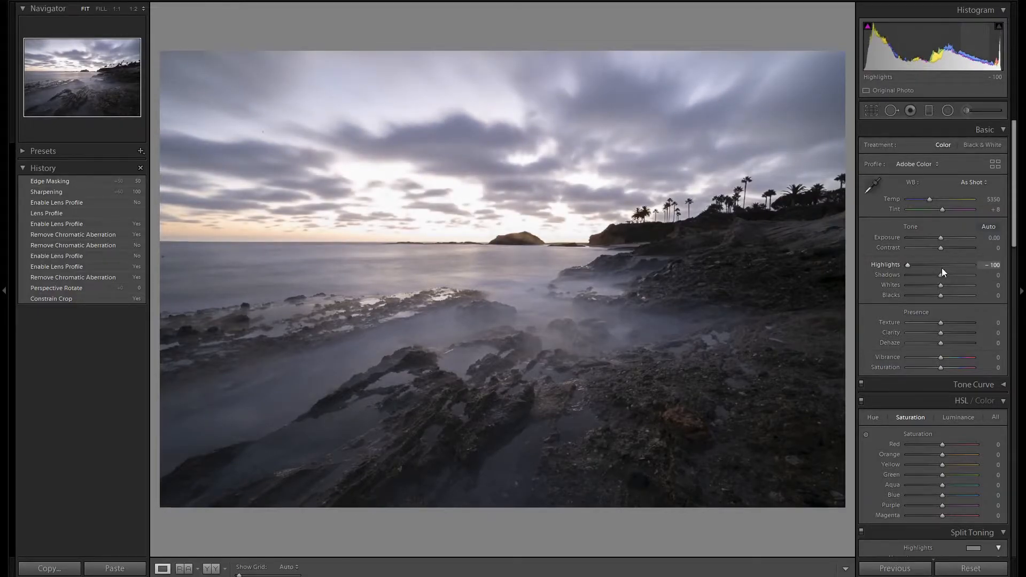
Raise the shadows to +15 and the whites to +20
key(Up)
key(Up)
key(Up)
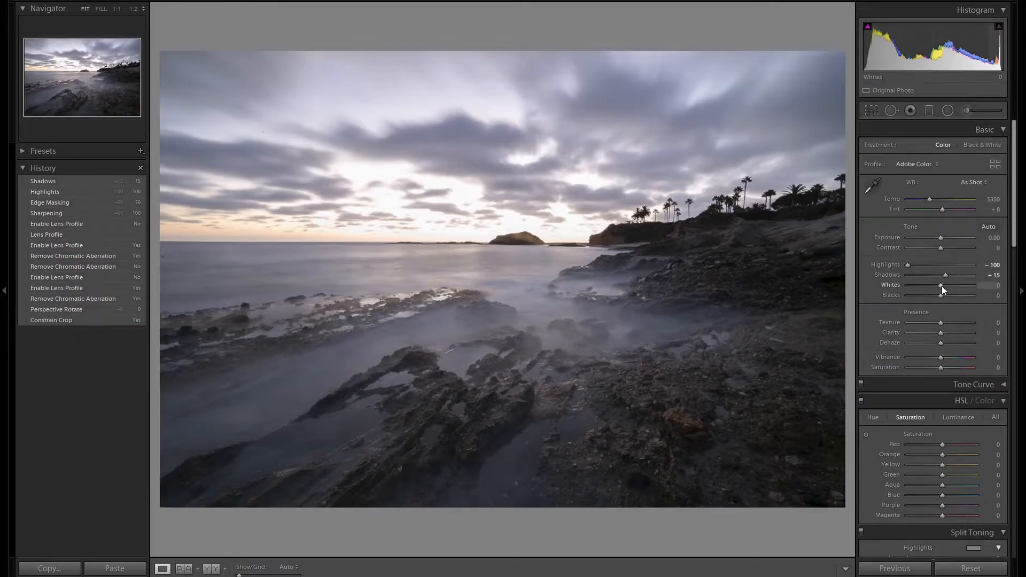
key(Up)
key(Up)
key(Up)
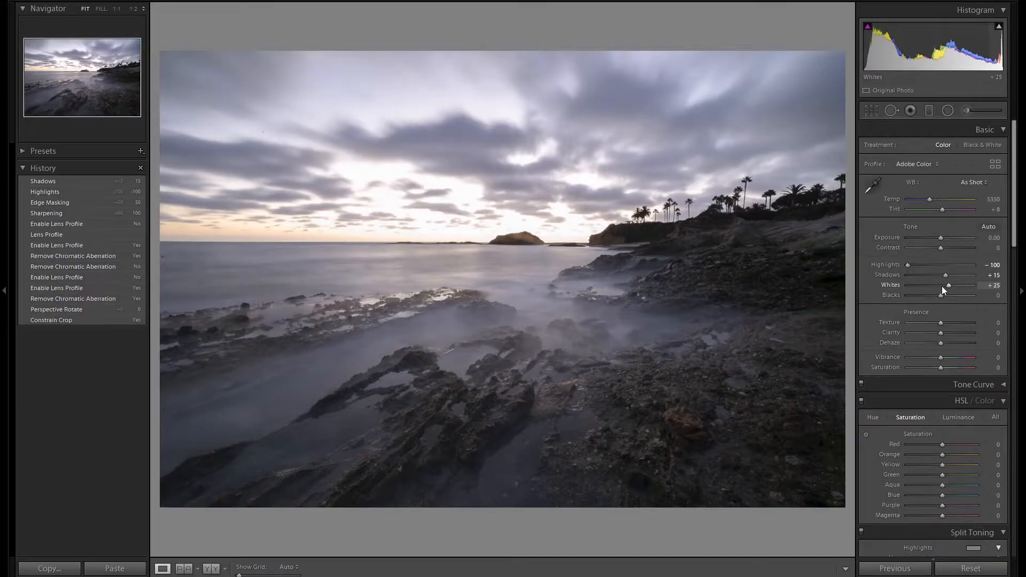
key(Down)
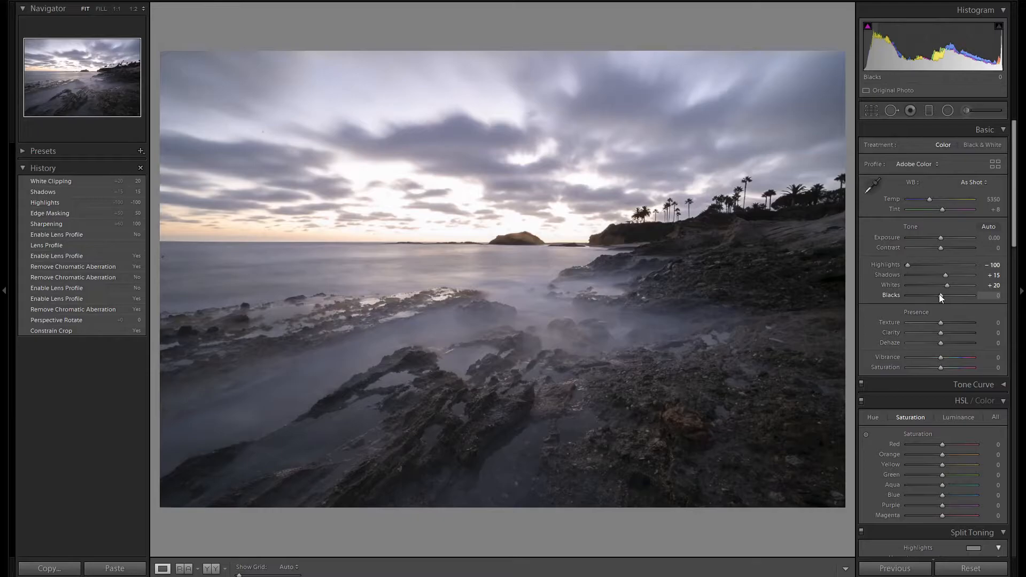
Set the orange luminance to -20 to deepen the glow along the horizon
scroll(940, 297, down, 3)
click(966, 314)
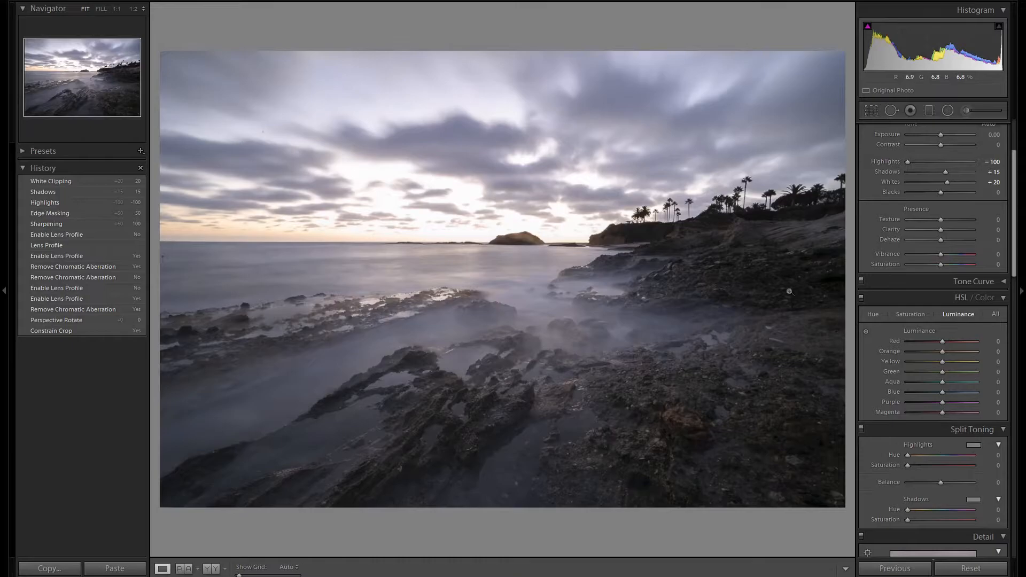
key(Down)
key(Down)
key(Down)
key(Down)
key(Down)
key(Down)
key(Down)
key(Down)
key(Down)
key(Down)
key(Down)
key(Down)
key(Down)
key(Down)
key(Down)
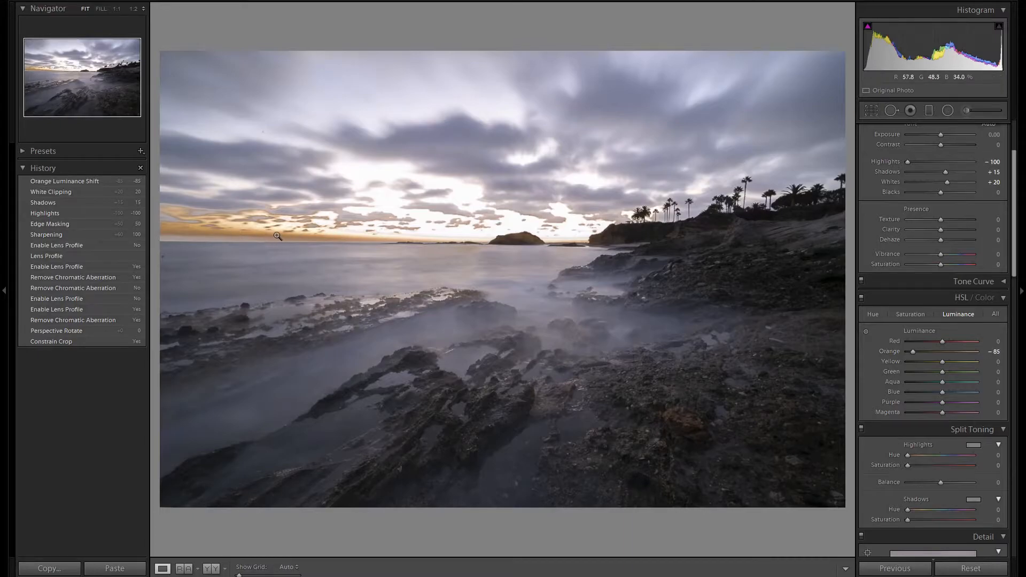
drag(911, 351, 935, 352)
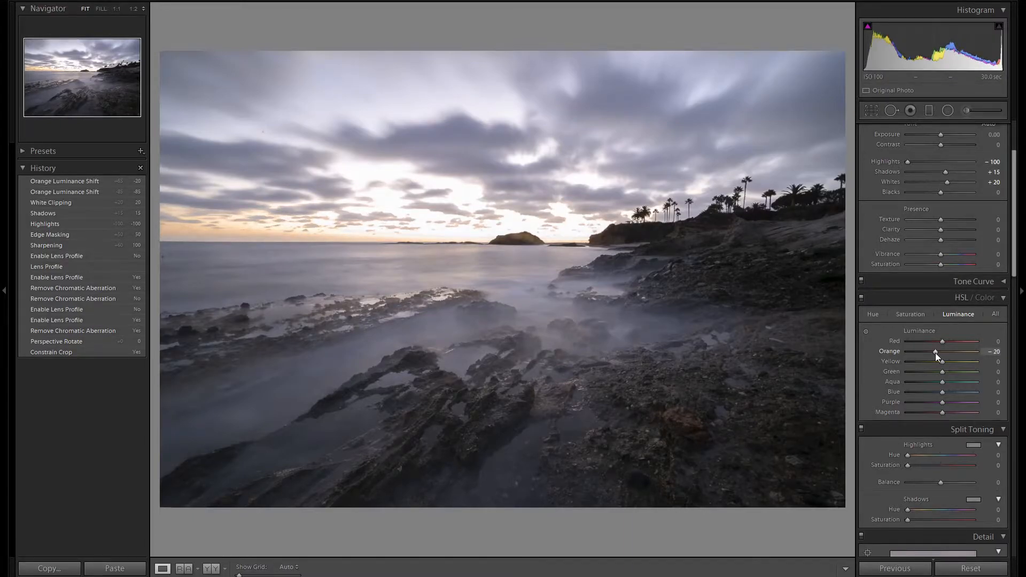
Set the orange saturation to +20 and compare the photo with the HSL adjustments off and on
click(919, 315)
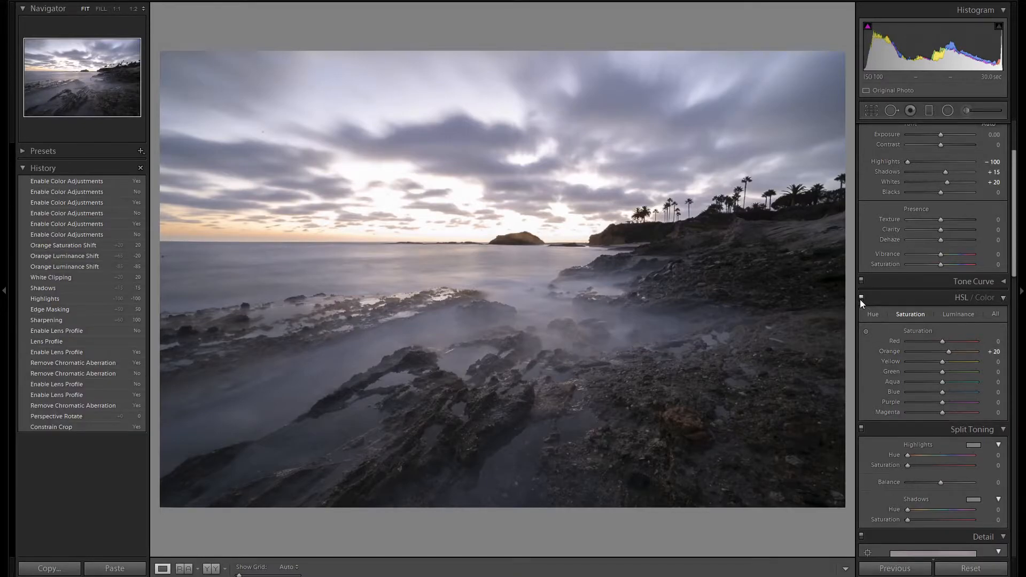
click(860, 299)
click(861, 299)
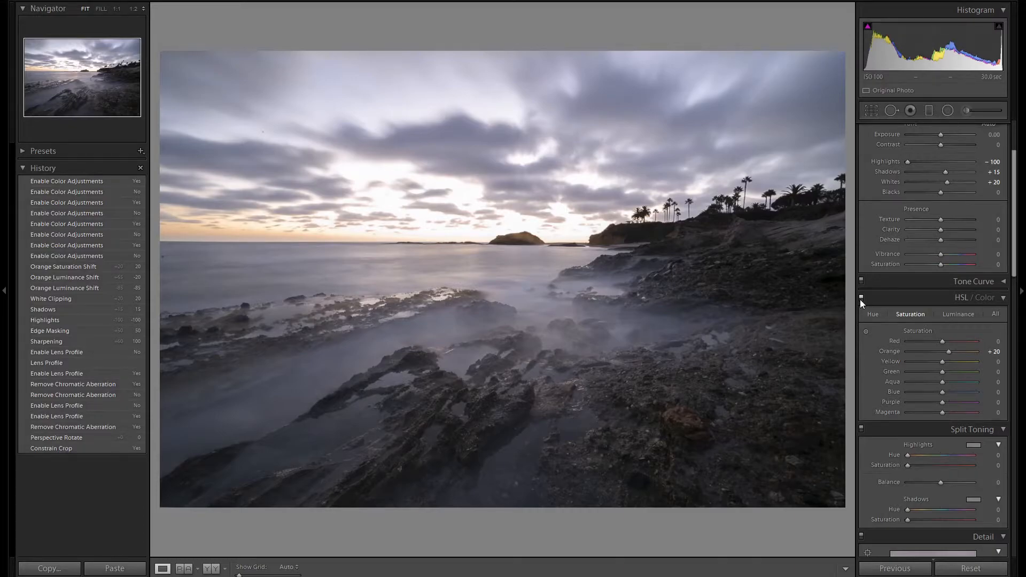
Add a graduated filter covering the sky and align its center line with the horizon at the small island
click(928, 110)
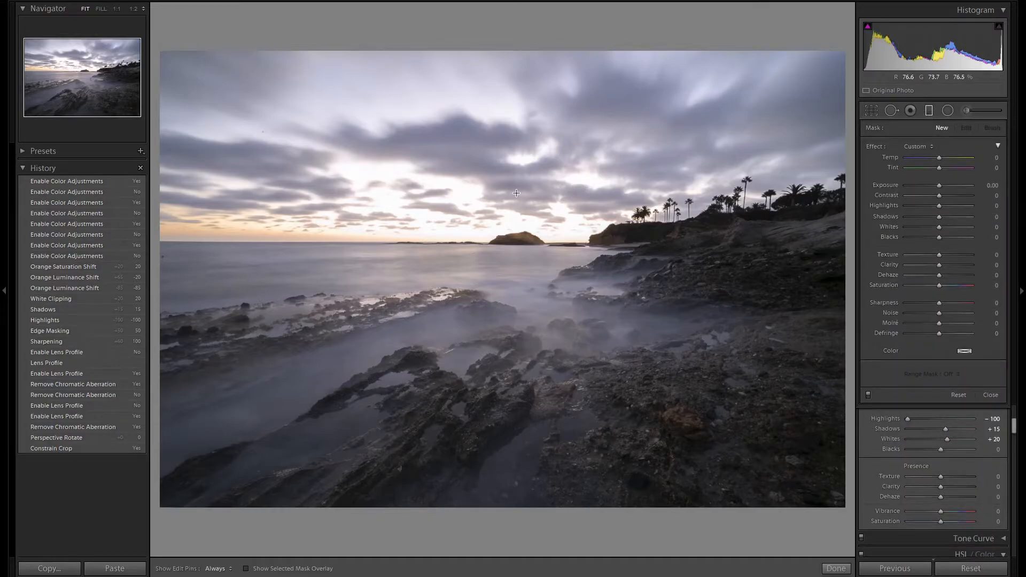
drag(515, 198, 511, 283)
drag(565, 198, 520, 241)
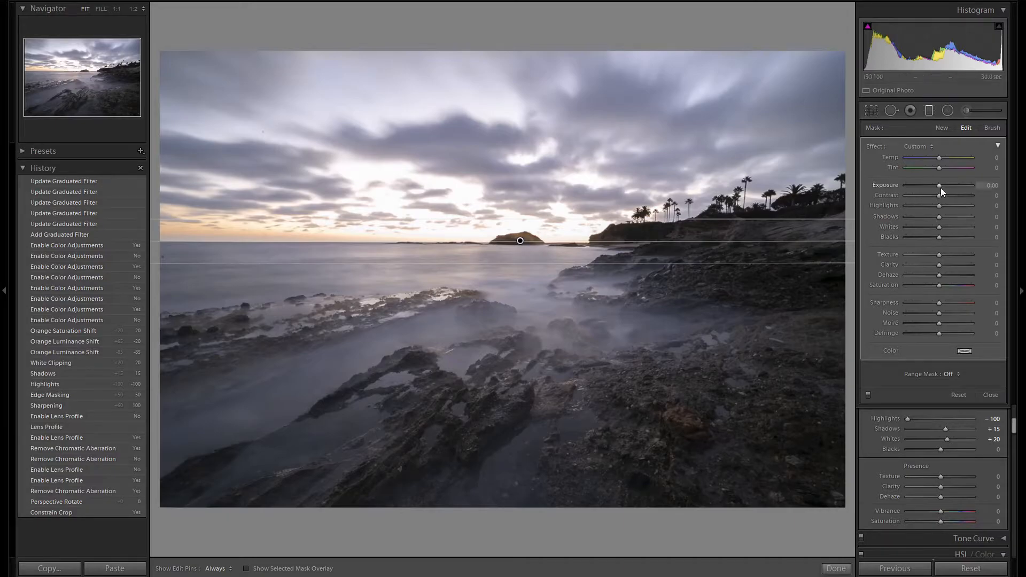
Set the sky graduated filter's exposure to -1.00 and its contrast to 20
key(Down)
key(Down)
key(Down)
key(Down)
key(Down)
key(Down)
key(Down)
key(Down)
key(Down)
key(Down)
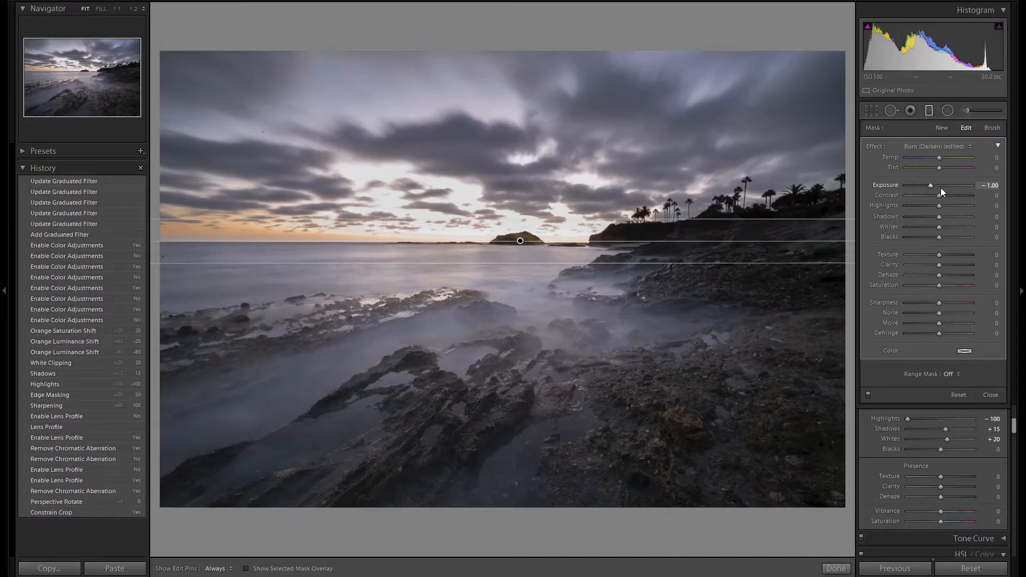
click(942, 195)
key(Up)
key(Up)
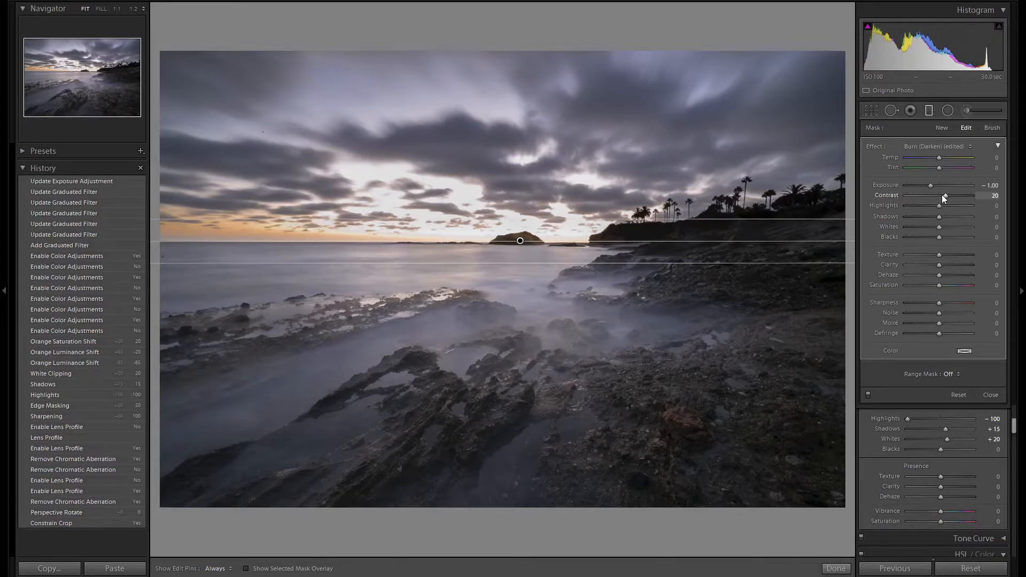
Show the mask overlay and erase the headland and cliffs from the graduated filter's mask, using the brush with Auto Mask
key(o)
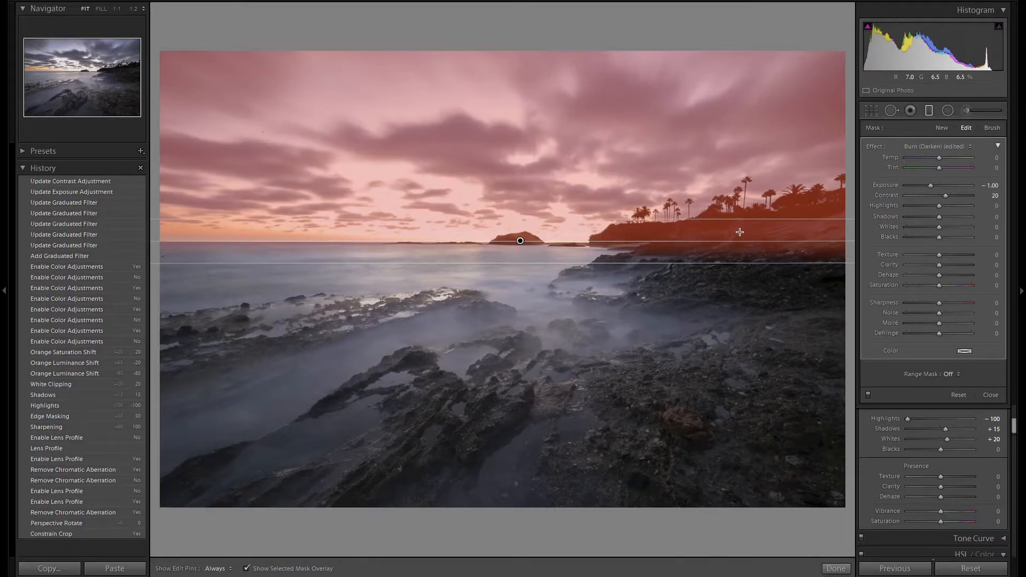
click(992, 128)
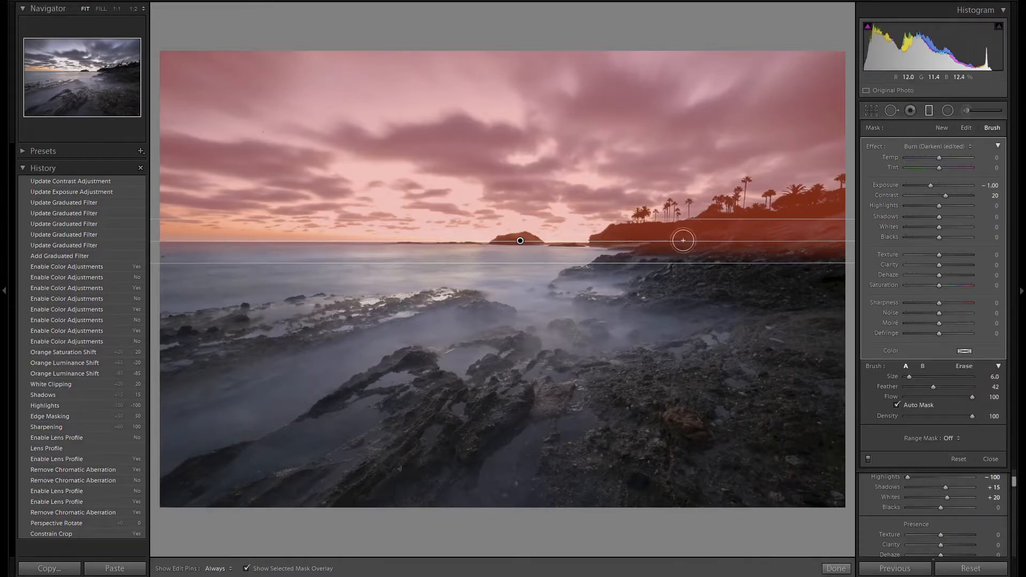
key(o)
key(o)
key(o)
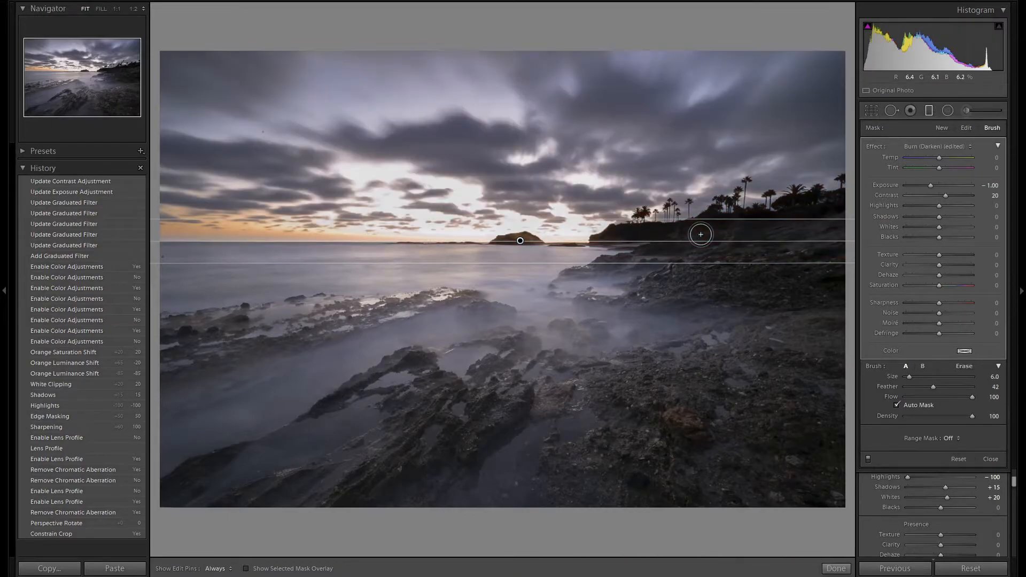
key(o)
mouse_move(654, 235)
mouse_down()
mouse_move(599, 246)
mouse_move(835, 201)
mouse_move(671, 244)
mouse_move(768, 254)
mouse_move(847, 233)
mouse_move(640, 250)
mouse_move(770, 239)
mouse_move(795, 221)
mouse_move(859, 209)
mouse_move(795, 268)
mouse_move(835, 224)
mouse_up()
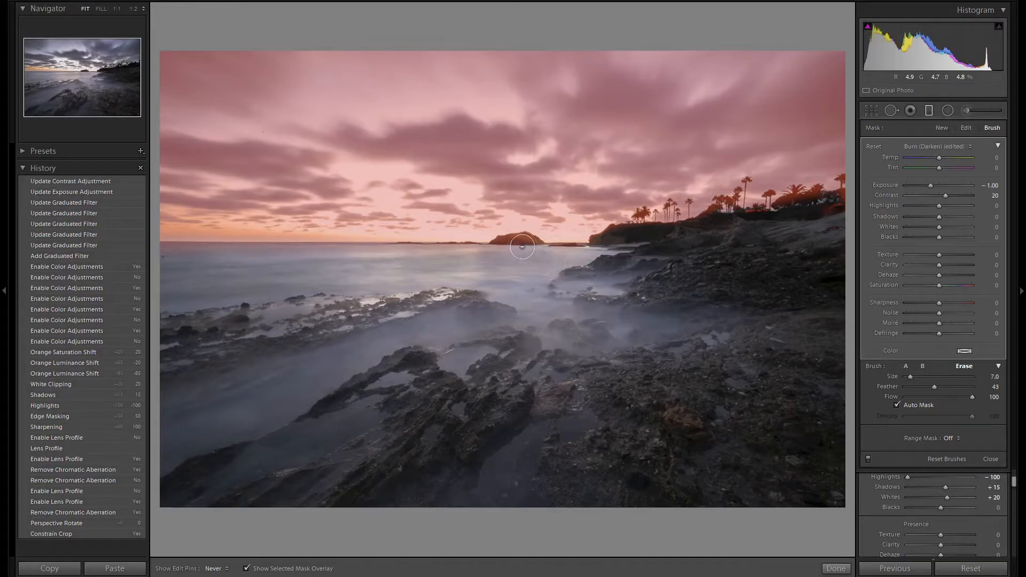
mouse_move(617, 236)
mouse_down()
mouse_move(814, 216)
mouse_move(831, 201)
mouse_move(827, 228)
mouse_move(835, 229)
mouse_up()
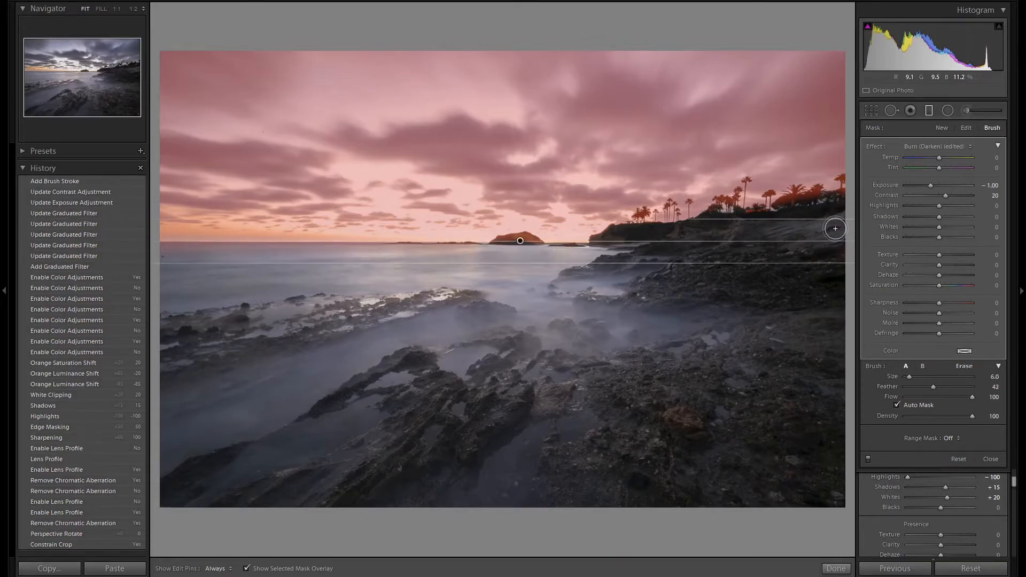
key(alt)
key(h)
drag(841, 194, 842, 200)
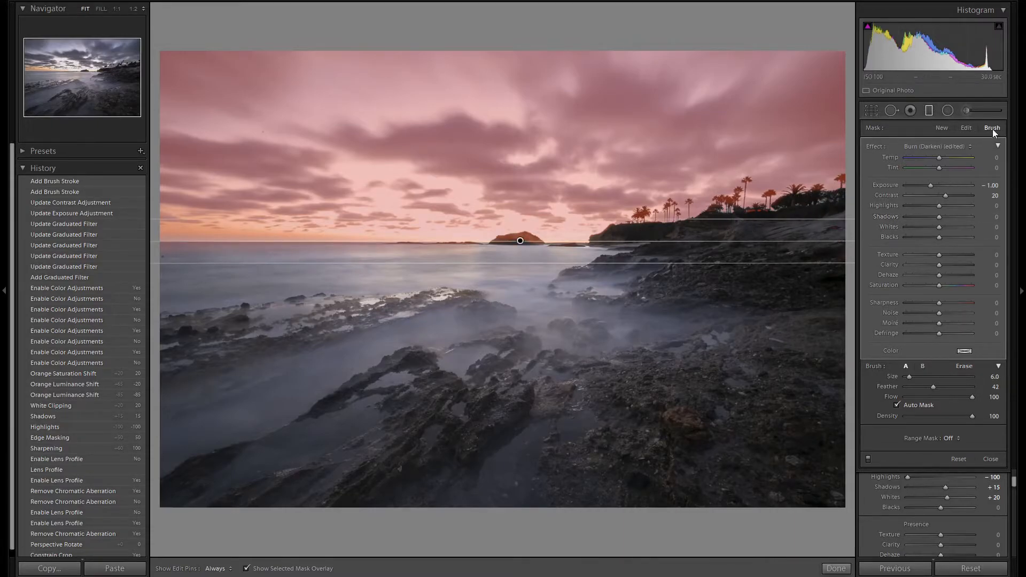
Delete the stray graduated filter and draw a second graduated filter across the upper part of the sky
key(Delete)
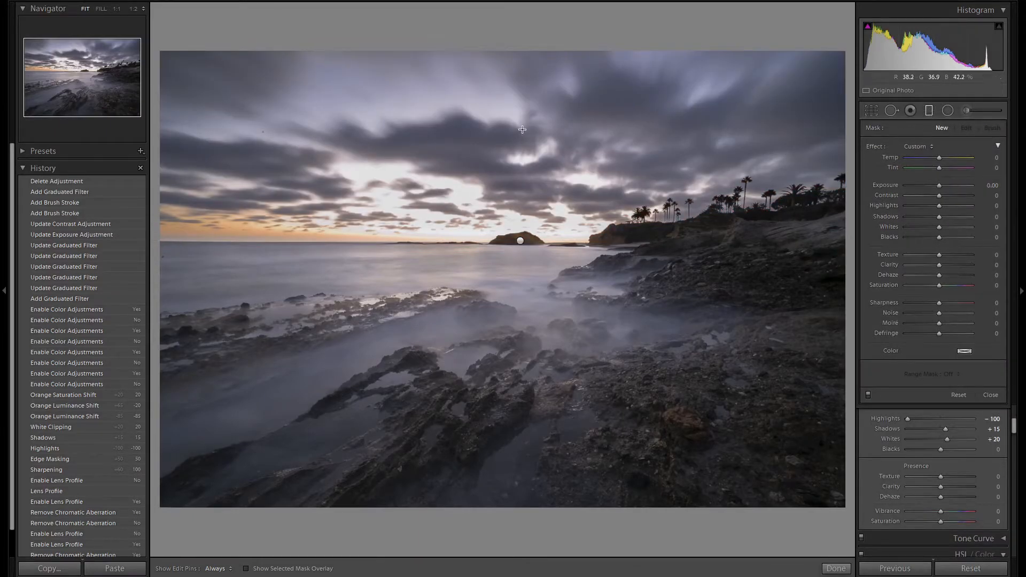
drag(529, 125, 534, 181)
drag(534, 187, 534, 187)
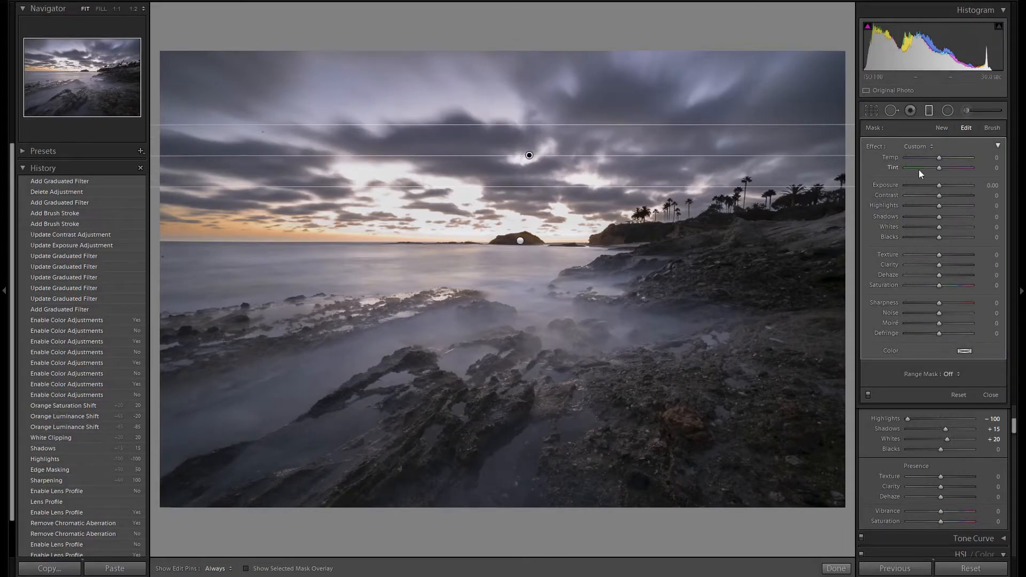
Set the upper-sky graduated filter's exposure to -0.70 and its blacks to -15
key(Down)
key(Down)
key(Down)
key(Down)
key(Down)
key(Down)
key(Down)
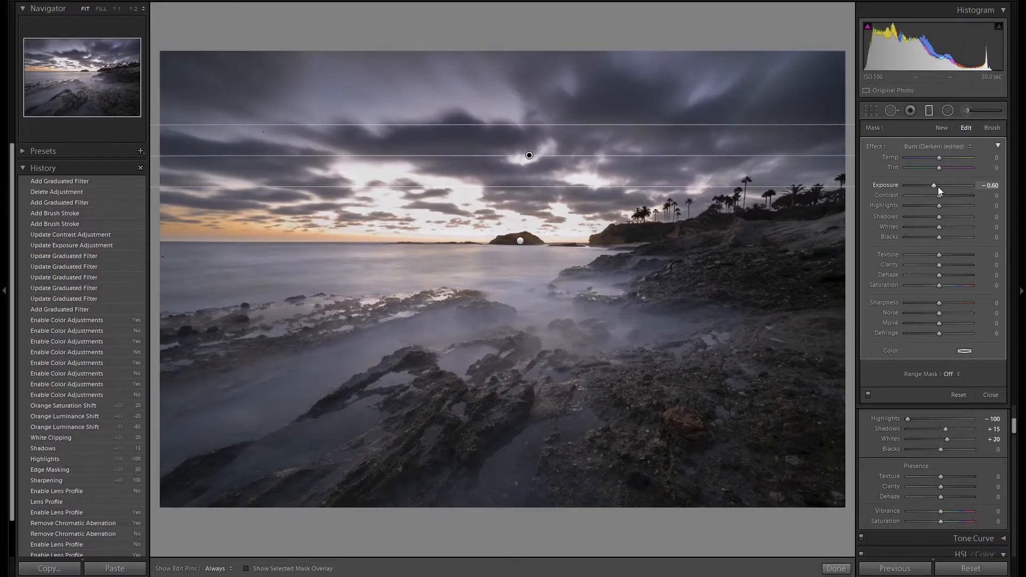
key(Down)
key(Down)
key(Down)
key(Down)
key(Down)
key(Down)
key(Down)
key(Down)
key(Down)
key(Down)
key(Down)
key(Down)
key(Down)
key(Down)
key(Down)
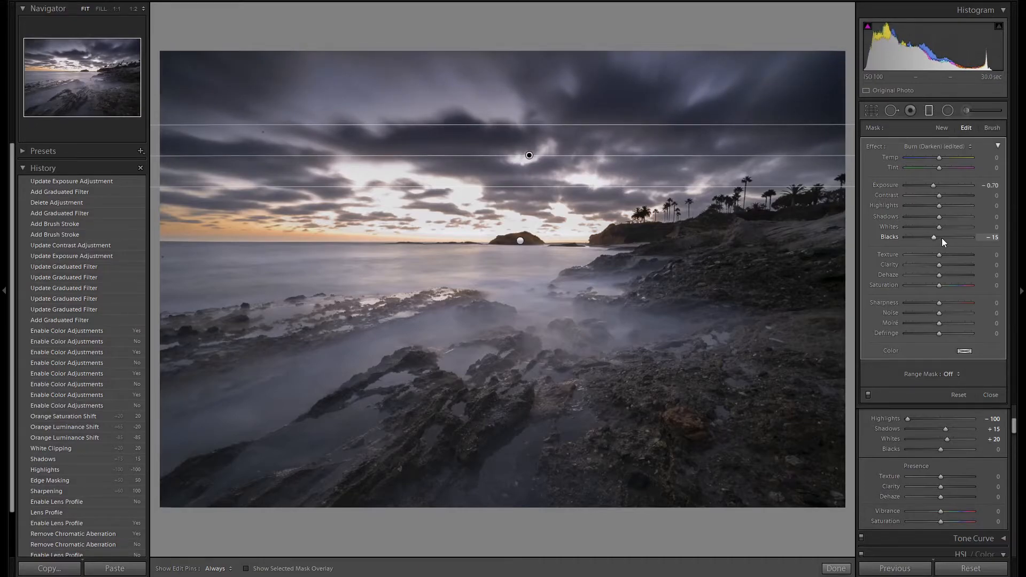
Compare the photo with and without the graduated filters and close the graduated filter tool
click(869, 394)
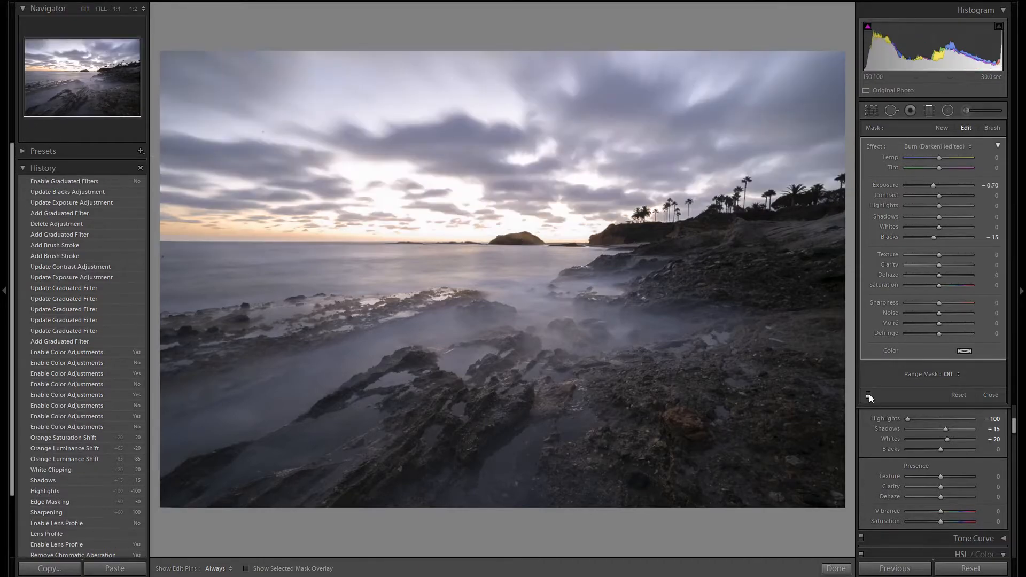
click(869, 394)
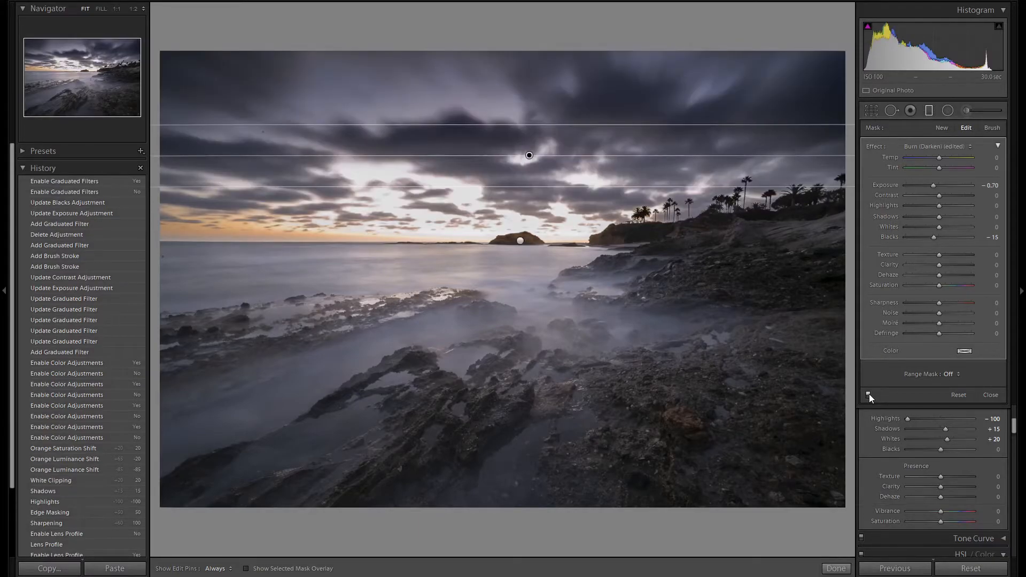
click(929, 110)
Set the post-crop vignetting amount to -10 with the Highlight Priority style
scroll(998, 329, down, 10)
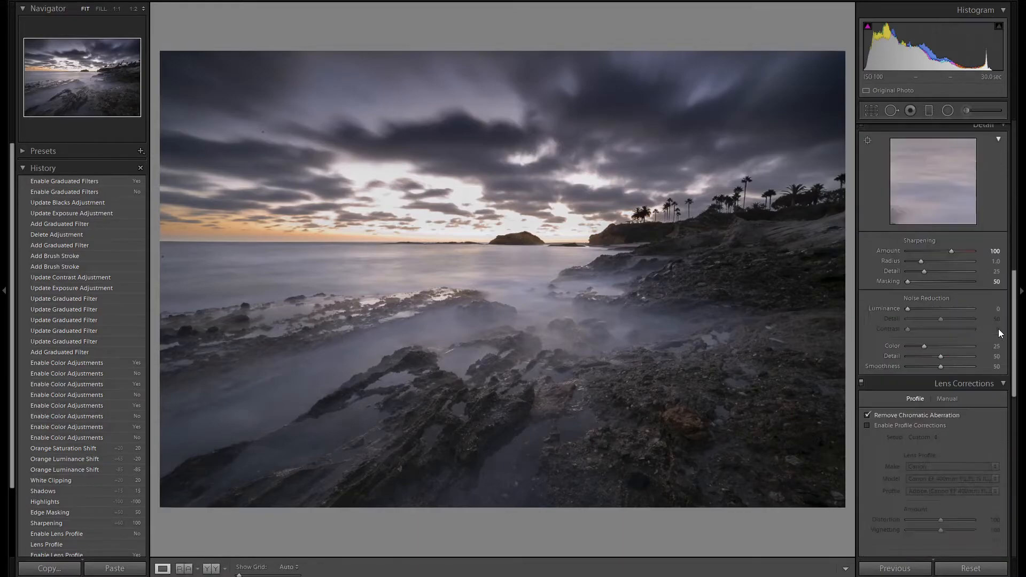
scroll(998, 328, down, 6)
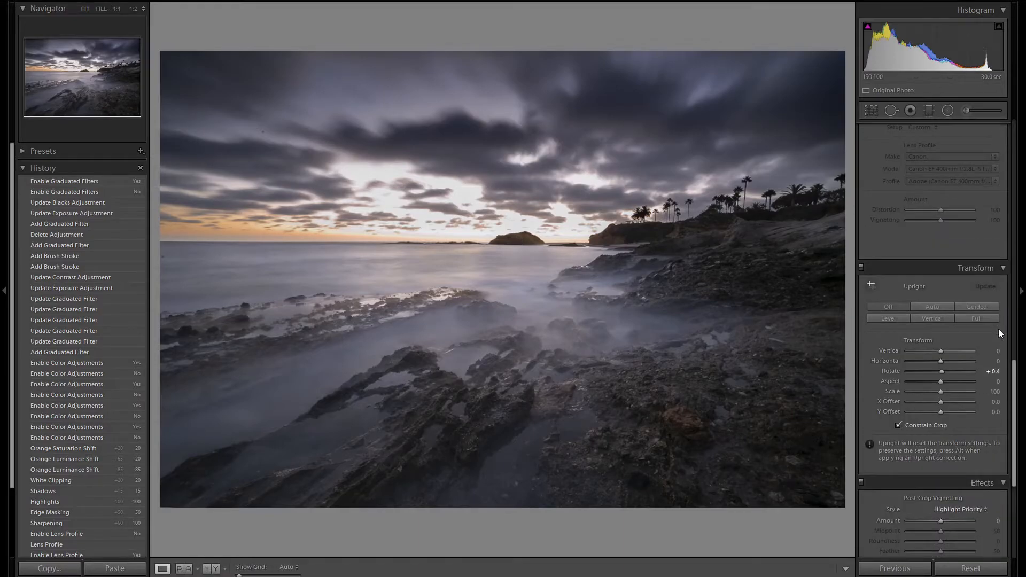
scroll(1002, 333, down, 2)
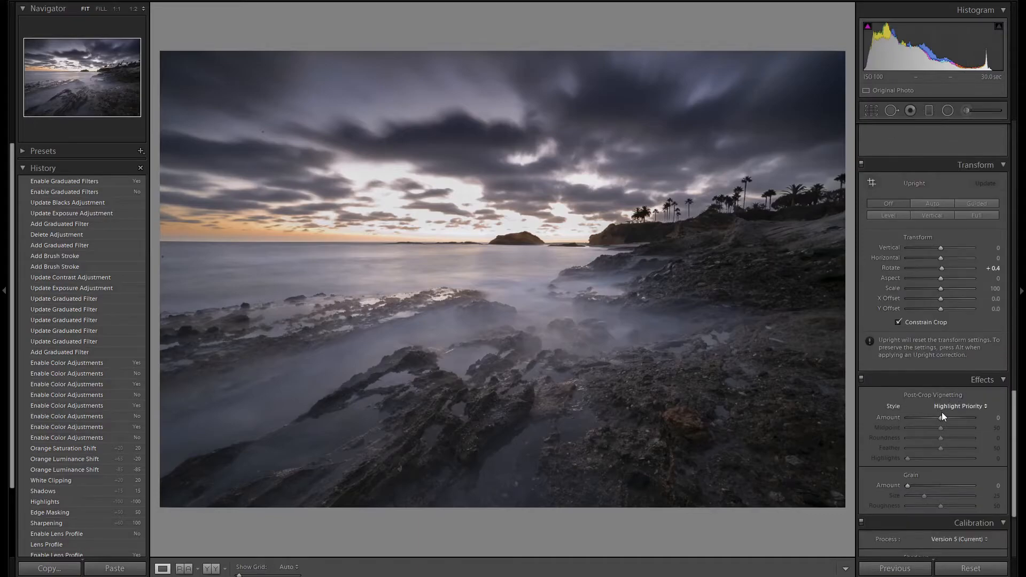
key(Down)
key(Down)
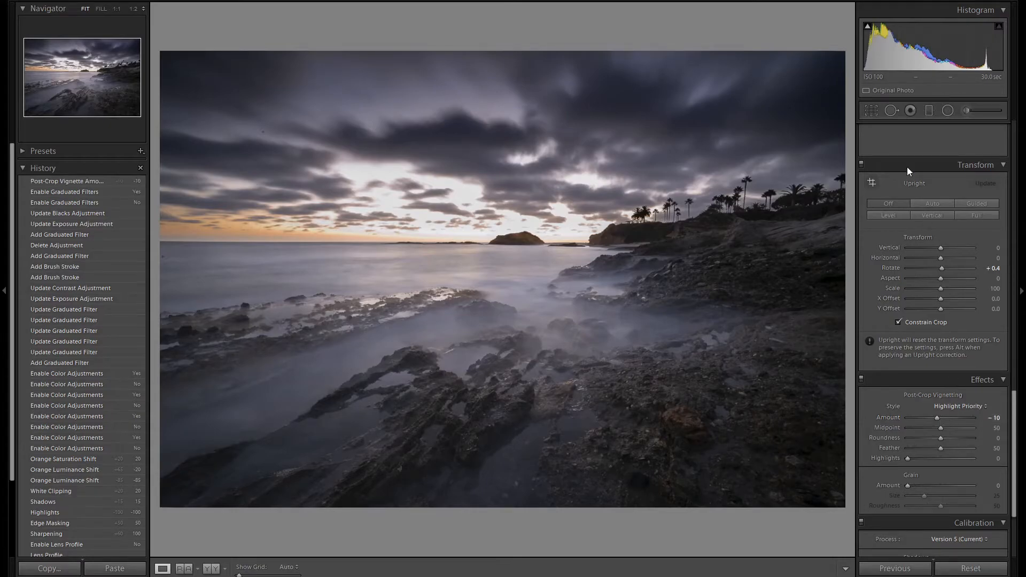
Heal the dust spots in the far-left sky using Spot Removal at size 64 with spot visualization on
click(894, 114)
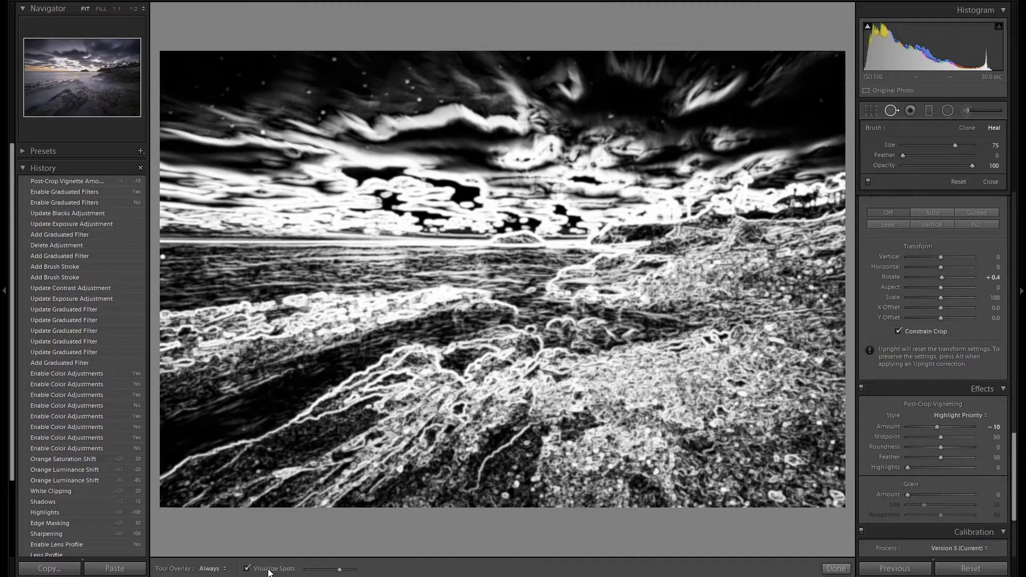
key(t)
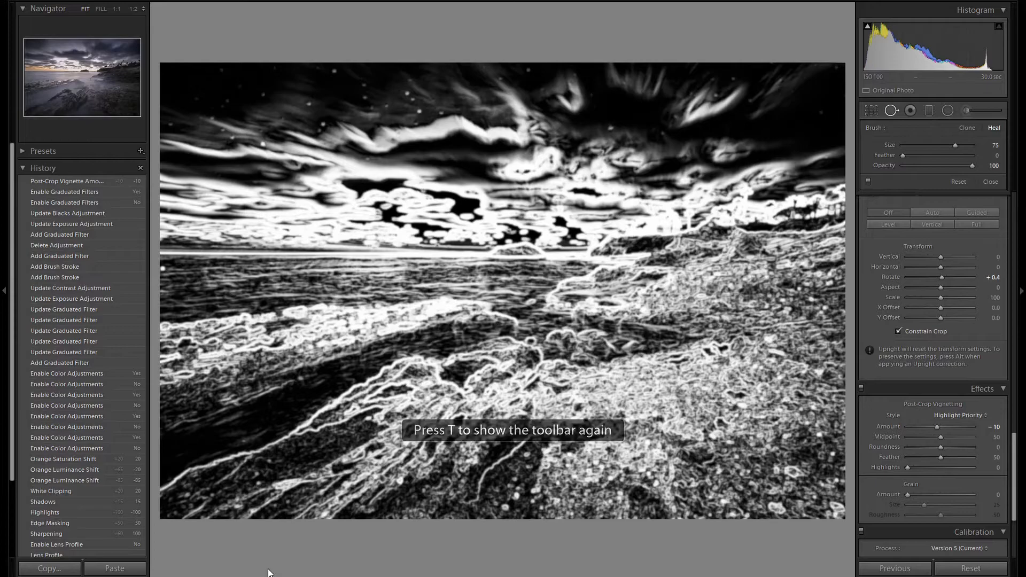
key(t)
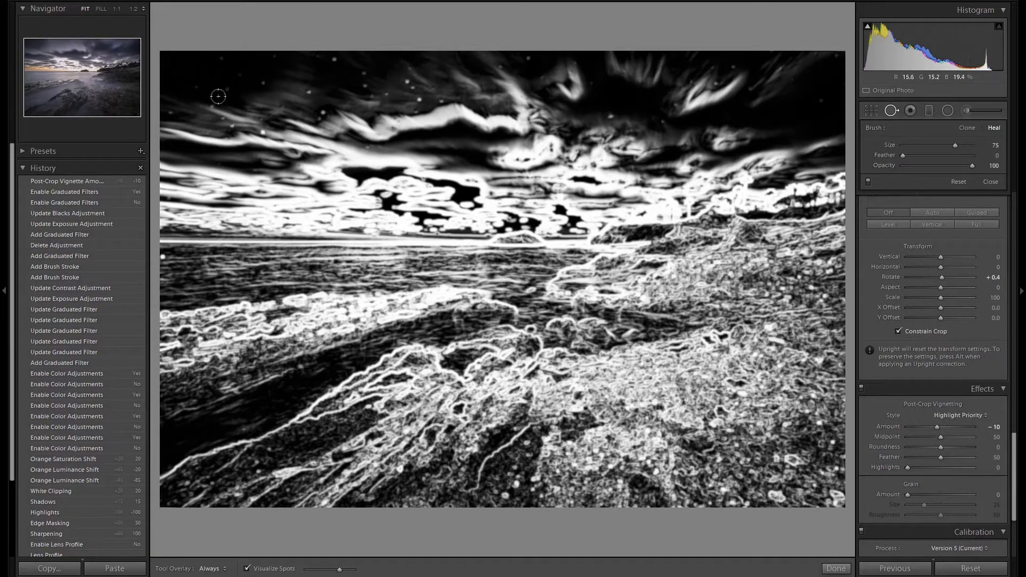
scroll(171, 112, down, 3)
click(171, 110)
click(212, 106)
click(220, 116)
click(233, 124)
click(249, 129)
click(321, 111)
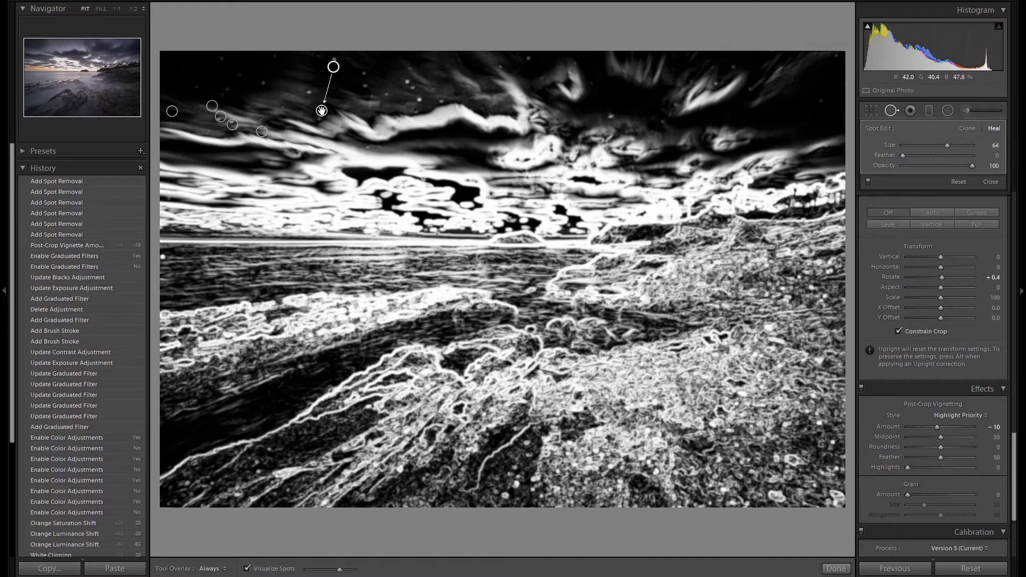
Heal the dust spots in the dark cloud area of the left-centre sky, repositioning misplaced healing spots
click(250, 90)
drag(250, 90, 307, 91)
click(336, 58)
click(363, 73)
click(363, 86)
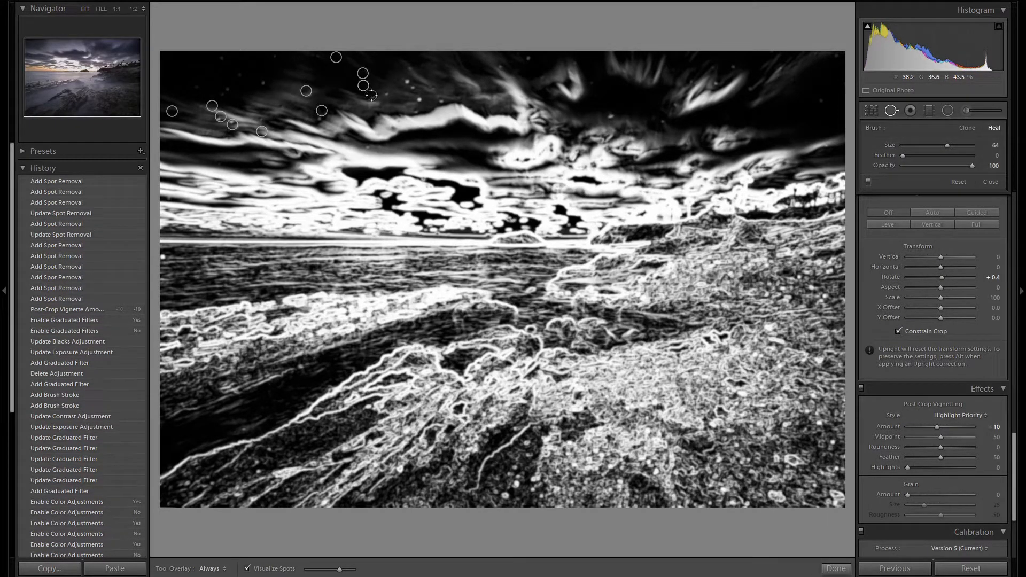
click(356, 100)
drag(356, 100, 371, 95)
click(386, 94)
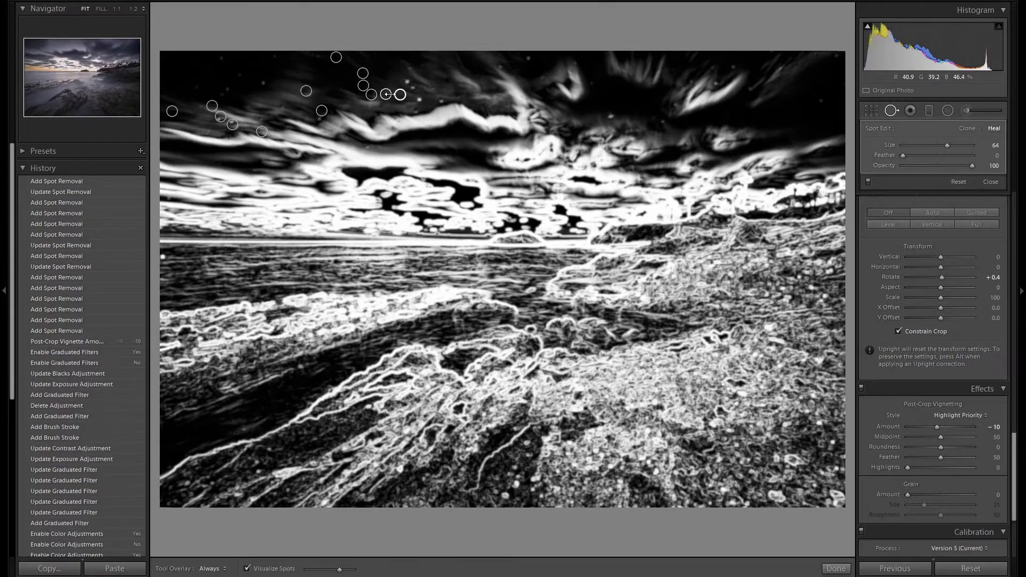
Heal the dust spots across the middle of the upper sky
click(407, 81)
click(413, 90)
click(418, 99)
click(441, 100)
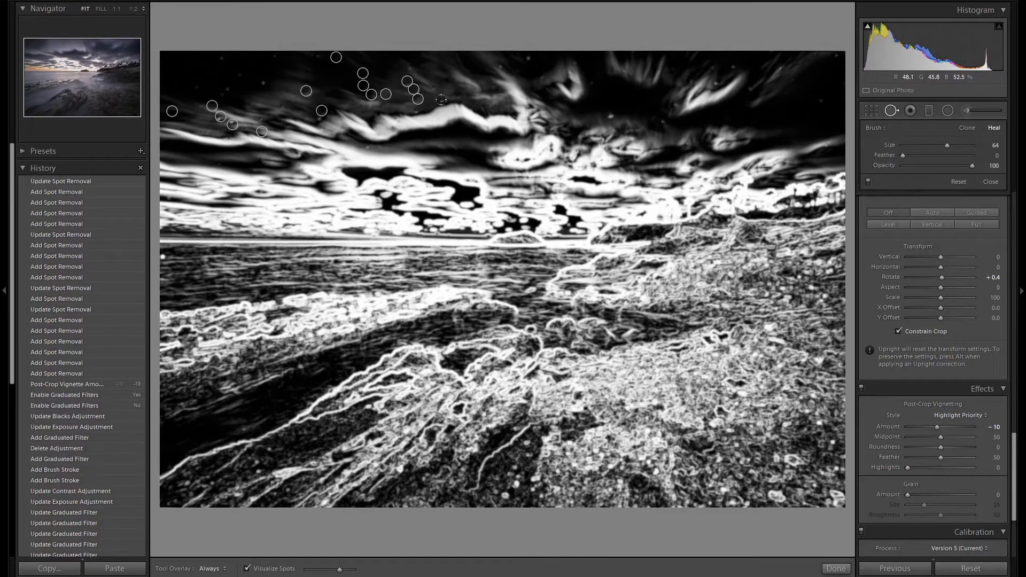
click(500, 68)
click(528, 72)
click(612, 114)
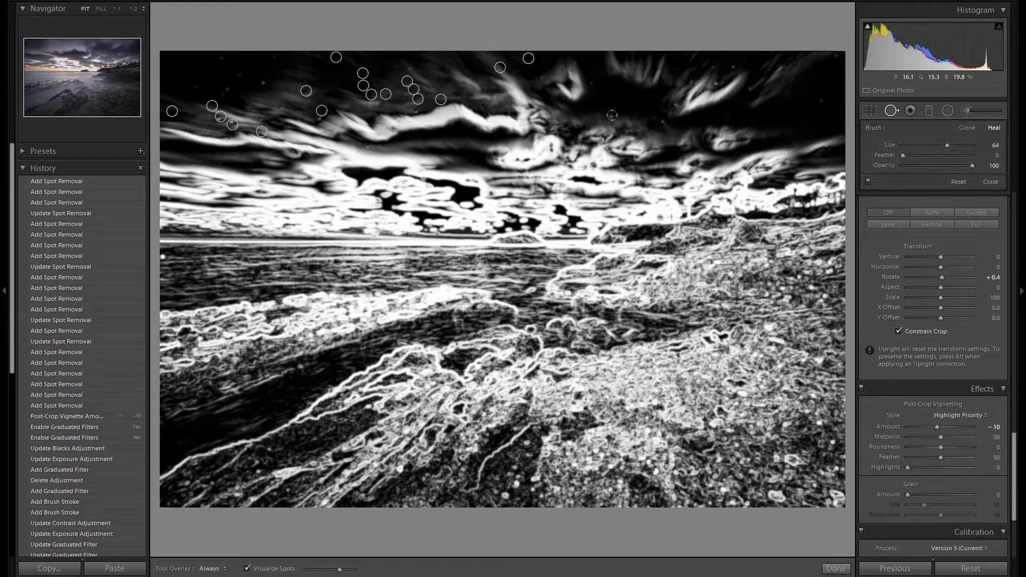
Heal the dust spots in the right part of the sky, out to the photo's upper-right corner
click(659, 121)
click(719, 68)
click(735, 68)
click(750, 91)
click(821, 104)
click(836, 55)
click(712, 65)
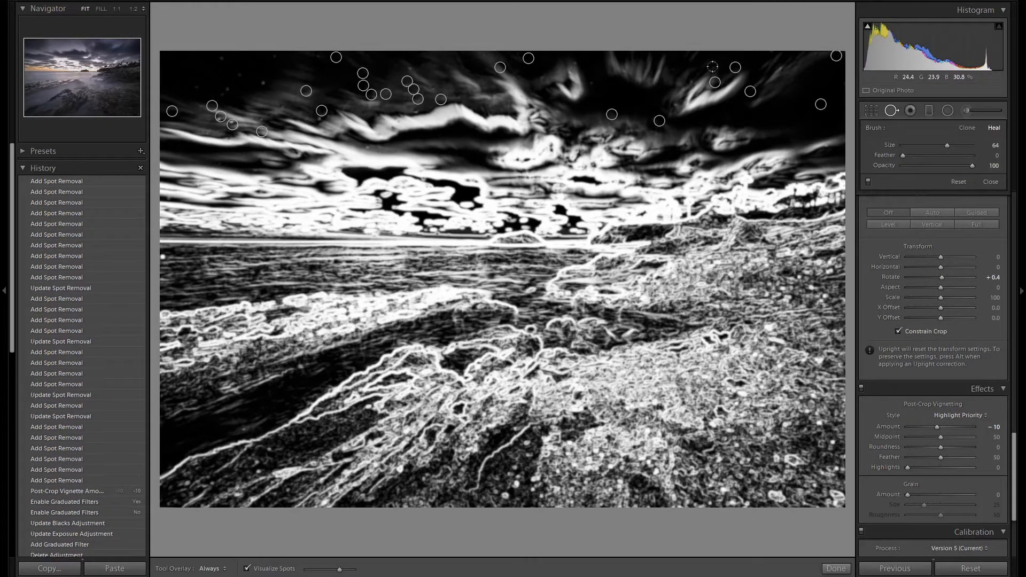
click(694, 81)
Heal the remaining dust spots along the top edge of the left sky
click(268, 83)
click(220, 57)
click(275, 56)
click(318, 56)
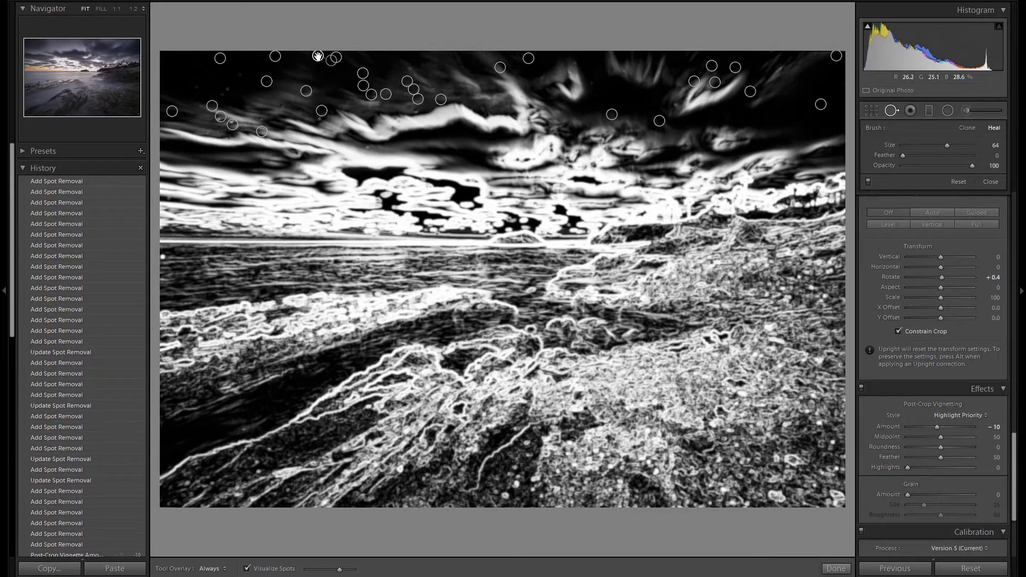
Recheck the sky with an adjusted spot visualization threshold, heal the leftover spots above the headland, and close Spot Removal
click(276, 570)
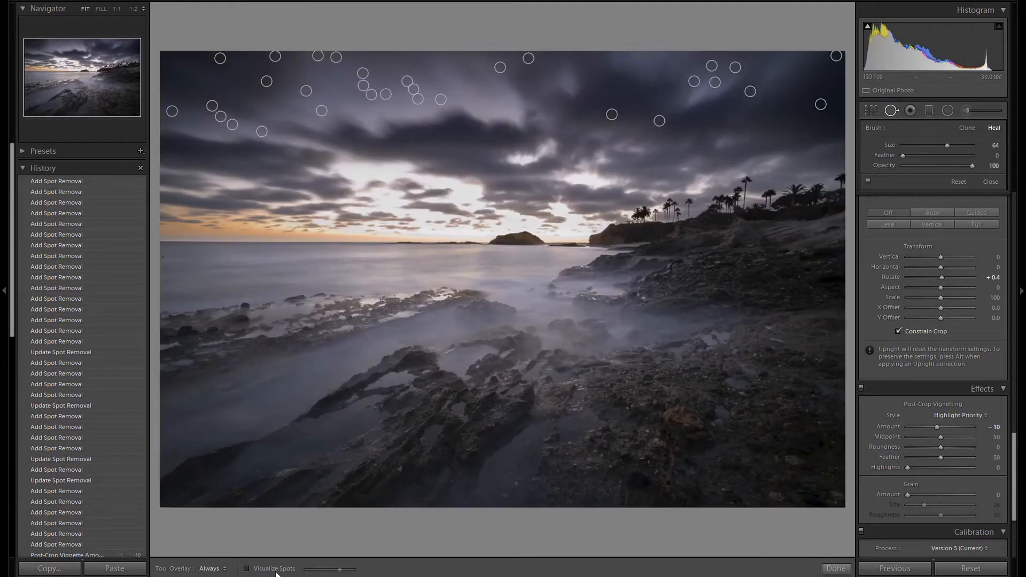
click(277, 569)
drag(339, 569, 348, 569)
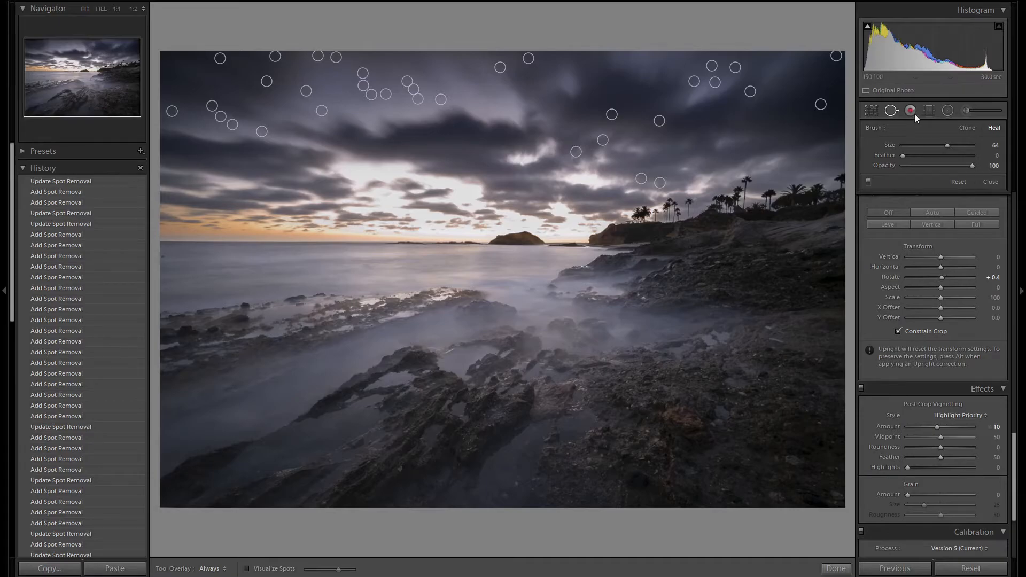
click(892, 111)
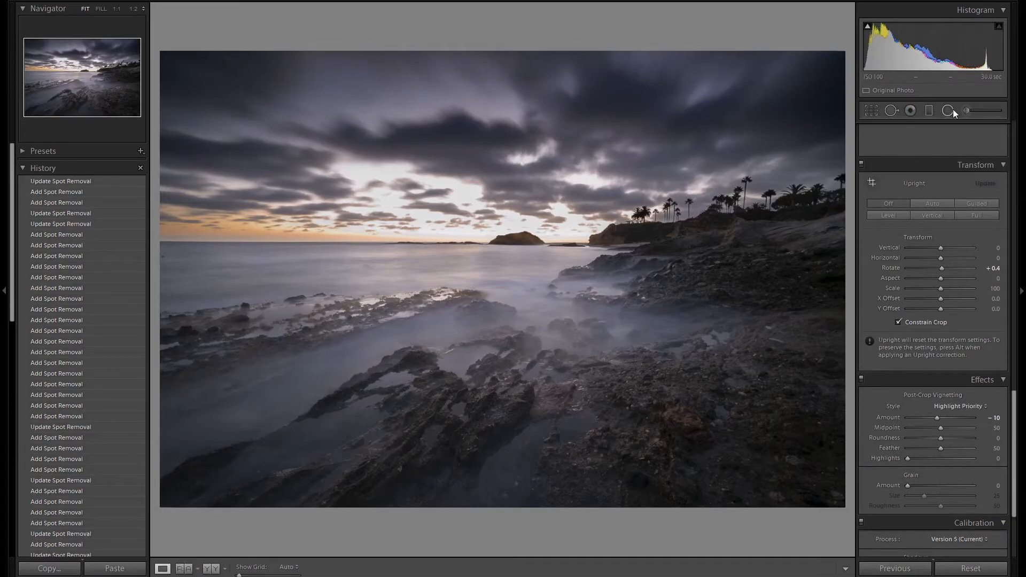
Paint an adjustment brush mask over the foreground and shoreline rocks at size 17 with Auto Mask, checking coverage with the overlay
click(966, 111)
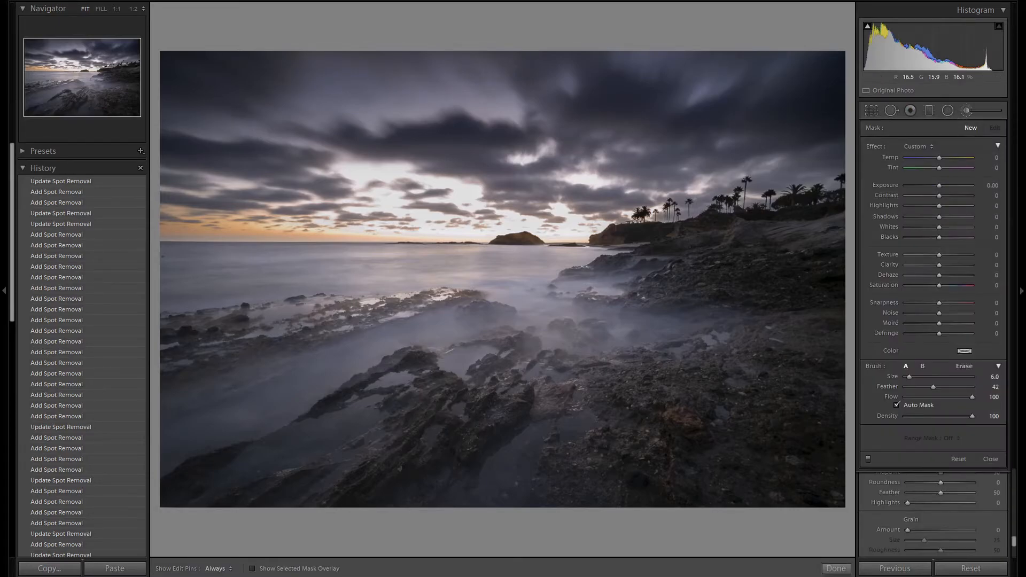
mouse_move(458, 409)
mouse_down()
mouse_move(484, 392)
mouse_move(414, 436)
mouse_move(401, 372)
mouse_move(305, 523)
mouse_move(193, 508)
mouse_move(404, 490)
mouse_move(379, 401)
mouse_move(602, 409)
mouse_move(582, 370)
mouse_move(865, 319)
mouse_move(659, 418)
mouse_move(771, 441)
mouse_move(596, 518)
mouse_move(508, 498)
mouse_move(772, 501)
mouse_move(848, 458)
mouse_up()
key(o)
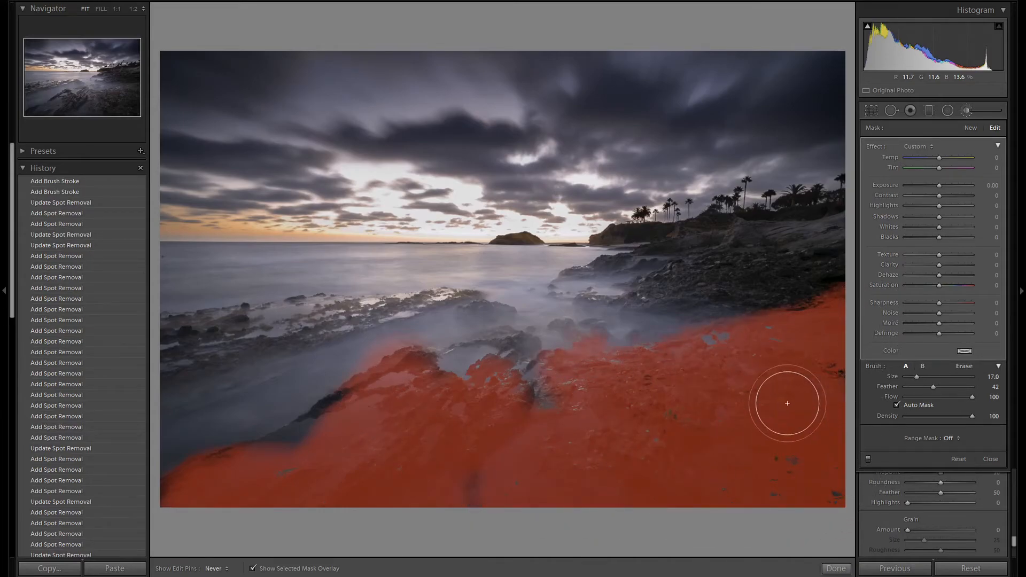
mouse_move(806, 290)
mouse_down()
mouse_move(645, 297)
mouse_move(788, 286)
mouse_up()
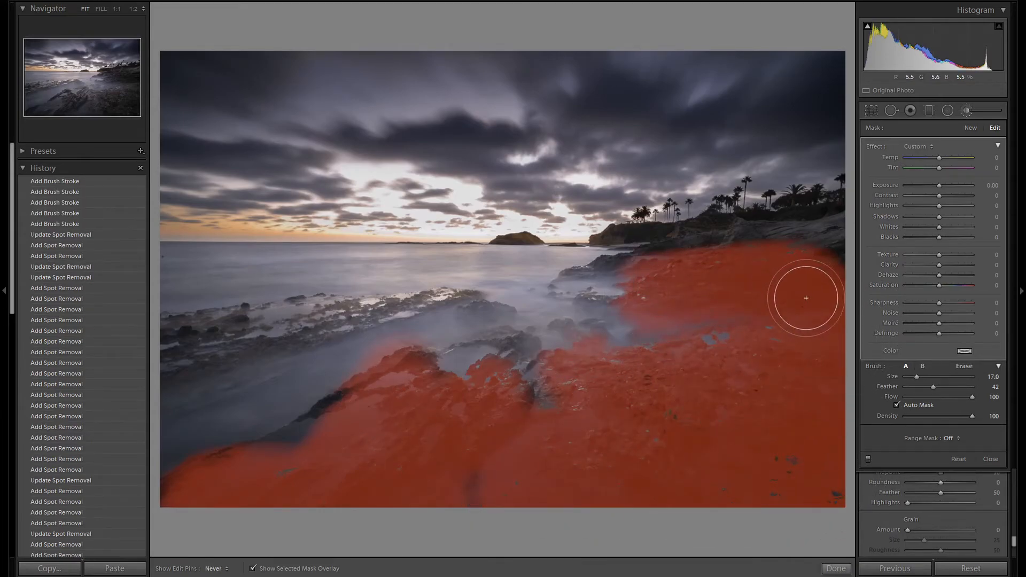
mouse_move(200, 366)
mouse_down()
mouse_move(465, 316)
mouse_move(527, 355)
mouse_move(570, 344)
mouse_move(588, 394)
mouse_up()
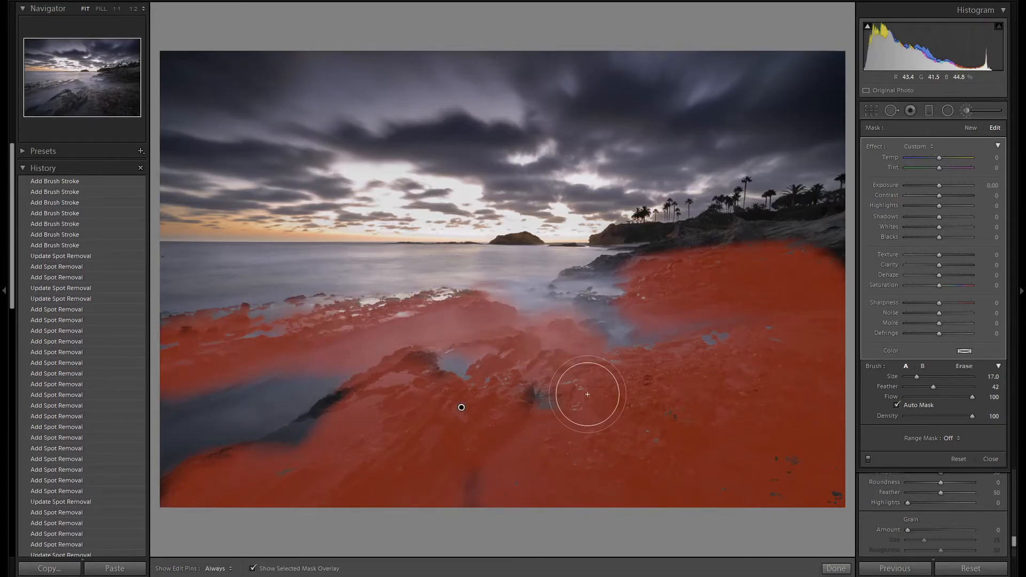
key(o)
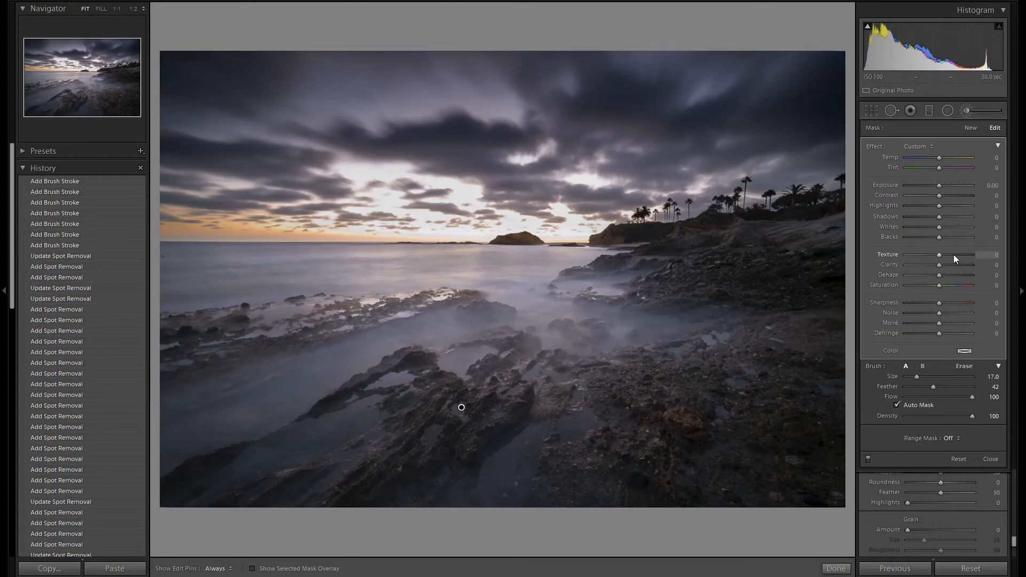
Set the rock brush adjustment's texture to 63 and compare the photo with and without it
drag(942, 254, 961, 255)
click(868, 460)
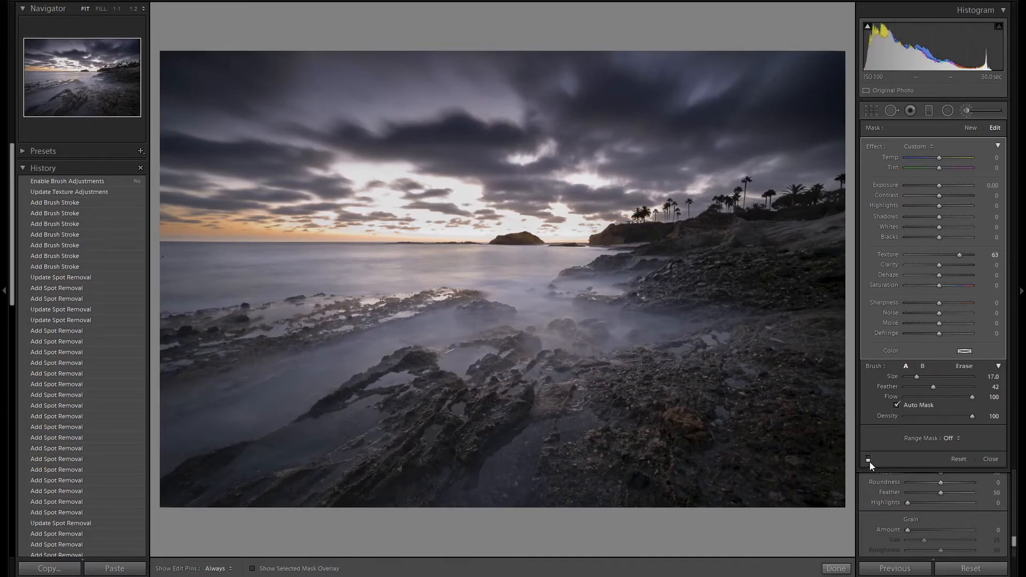
click(868, 460)
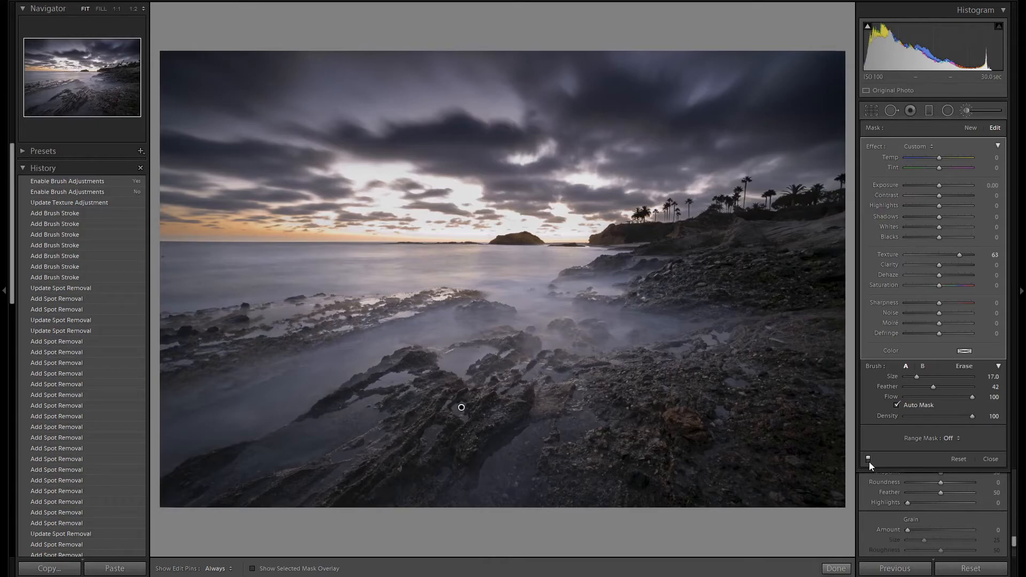
Start a new brush adjustment and paint over the small island on the horizon at size 6 with Auto Mask
click(971, 128)
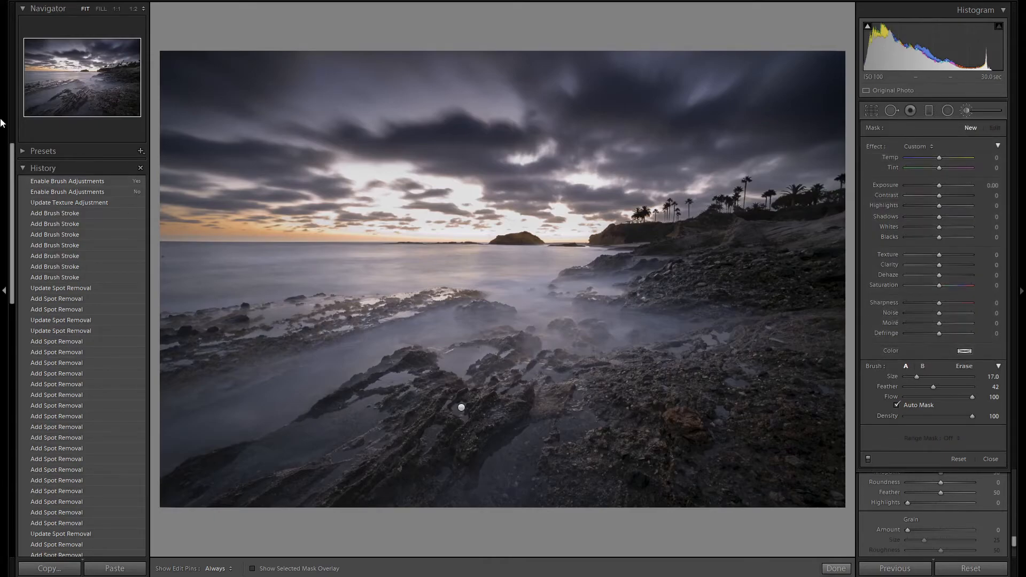
click(116, 8)
scroll(652, 246, down, 5)
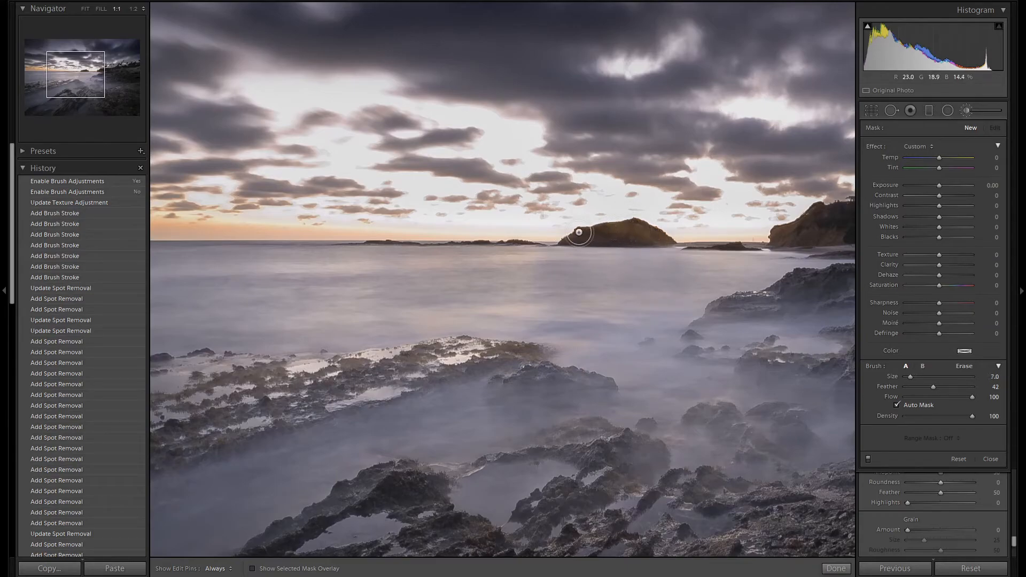
scroll(582, 232, down, 1)
key(h)
drag(634, 228, 664, 243)
key(h)
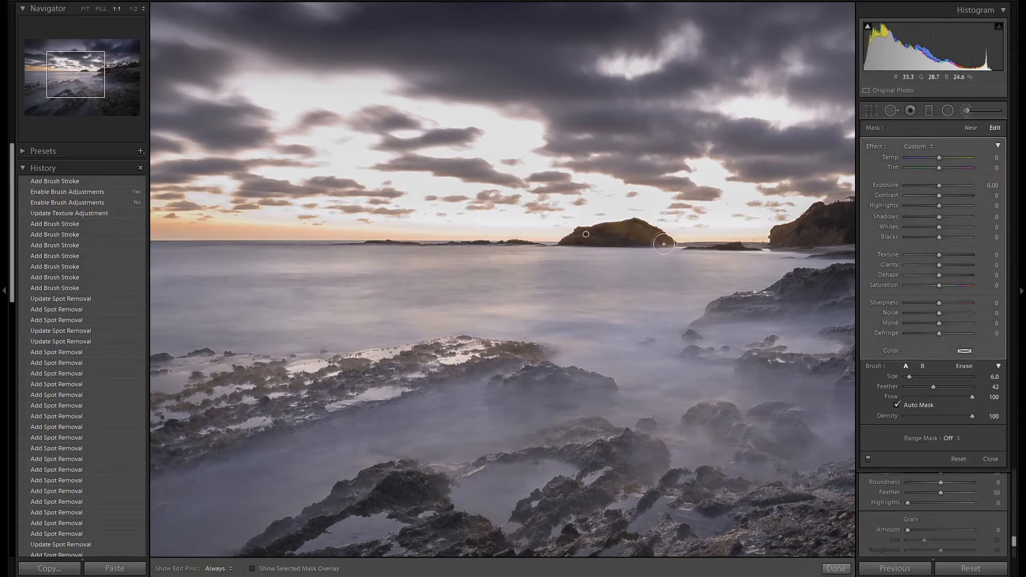
key(o)
key(o)
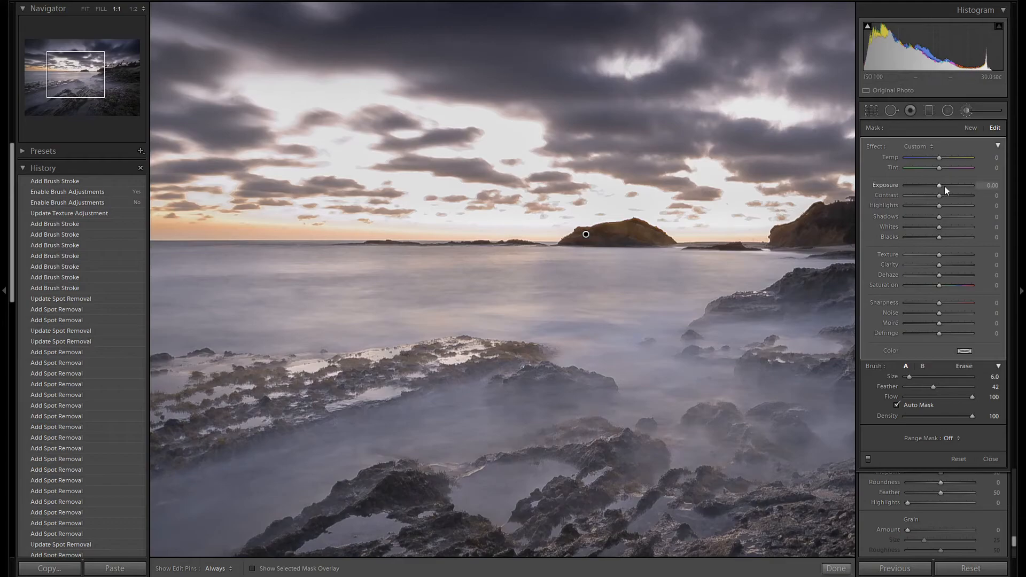
Set the island brush adjustment's exposure to -0.50, return to the full photo, and close the brush
key(Down)
key(Down)
key(Down)
key(Down)
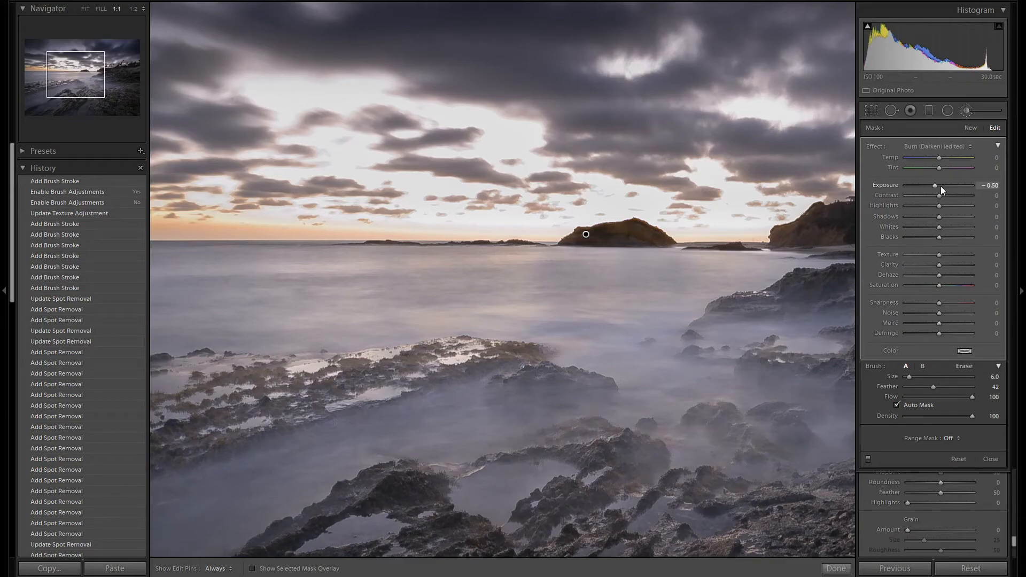
click(85, 13)
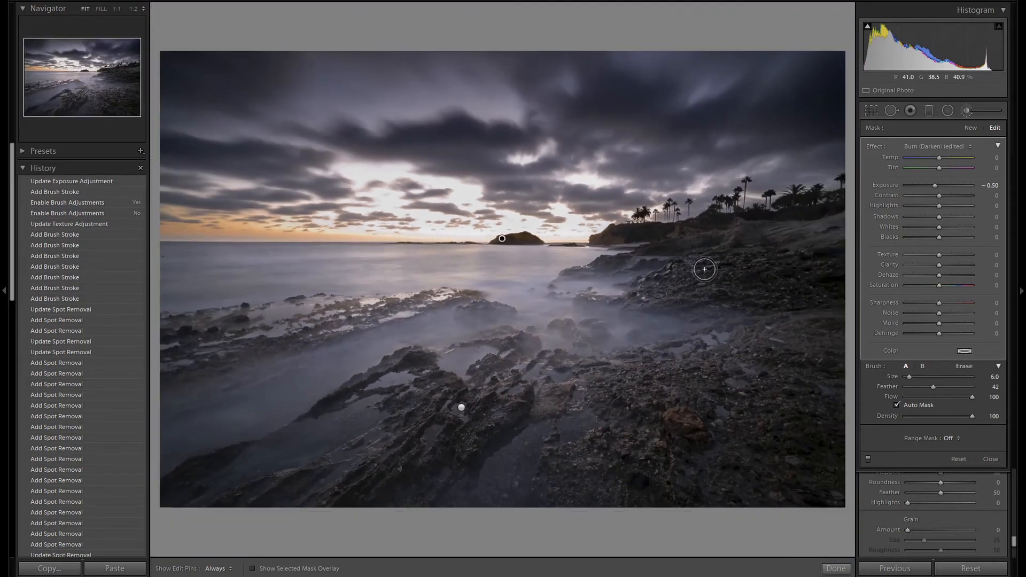
key(k)
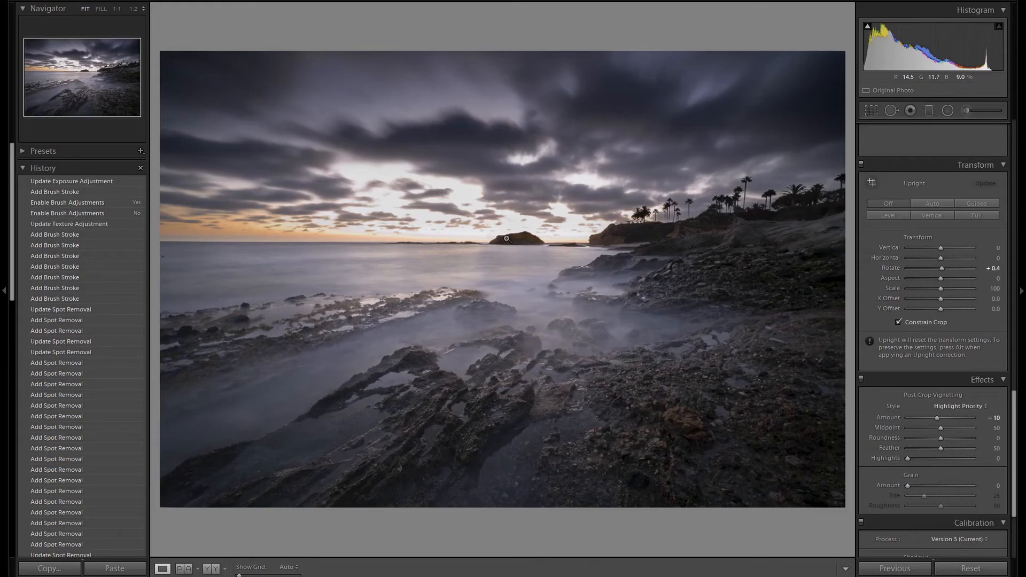
Show the info overlay with the photo's file name and exposure settings
key(i)
key(i)
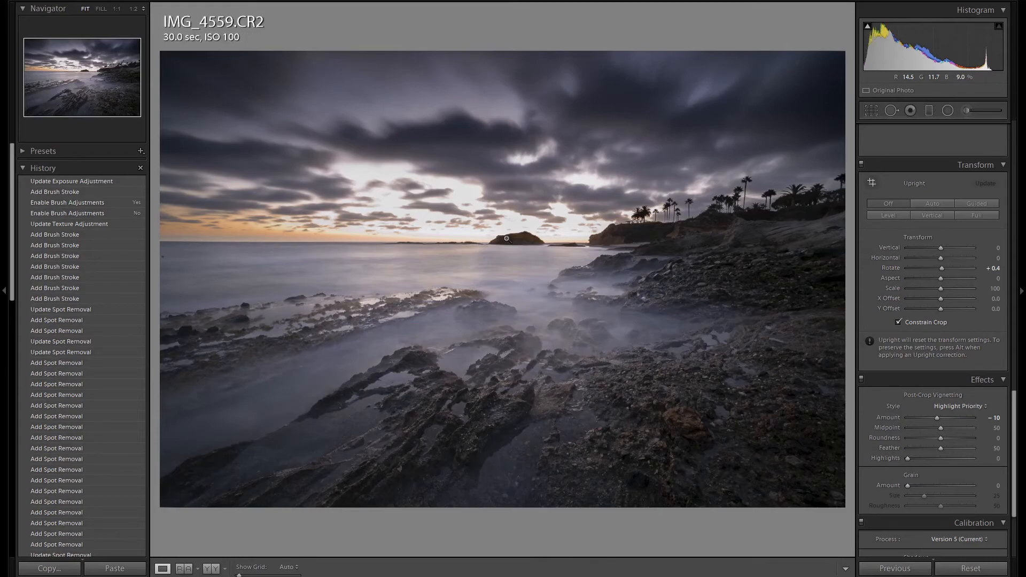